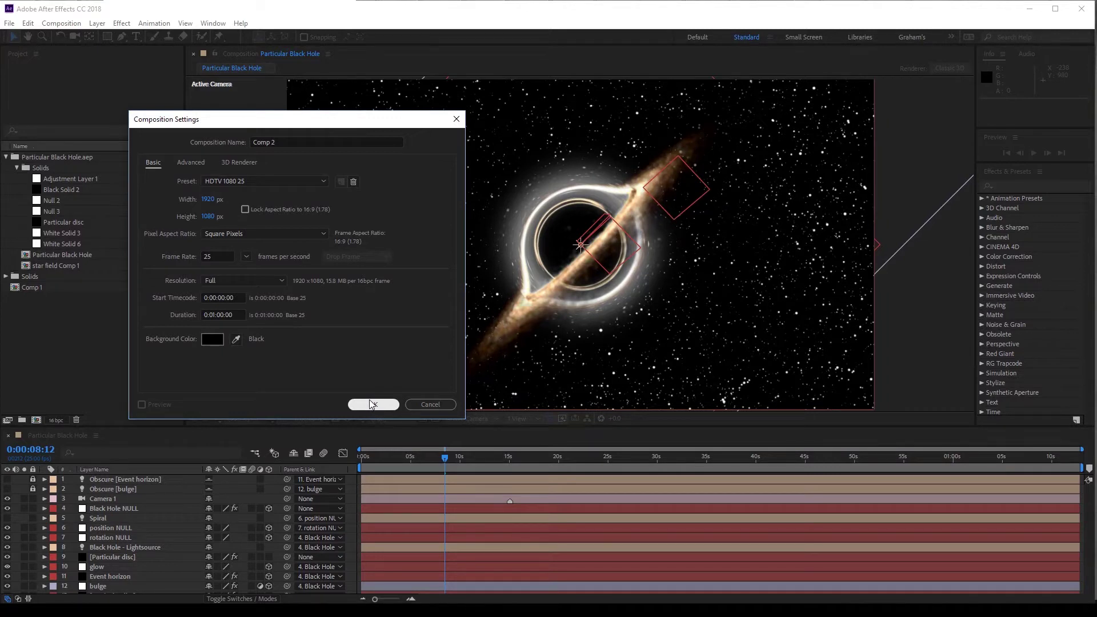
pyautogui.click(373, 403)
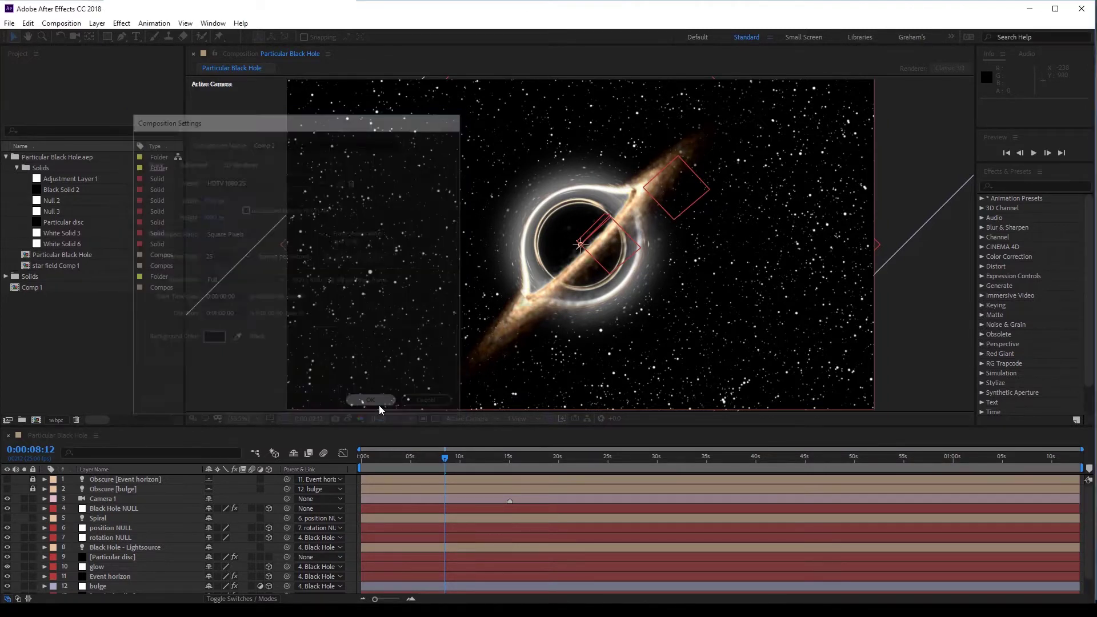
# Create a 1000×1000 orange solid layer in Comp 2.
pyautogui.click(97, 23)
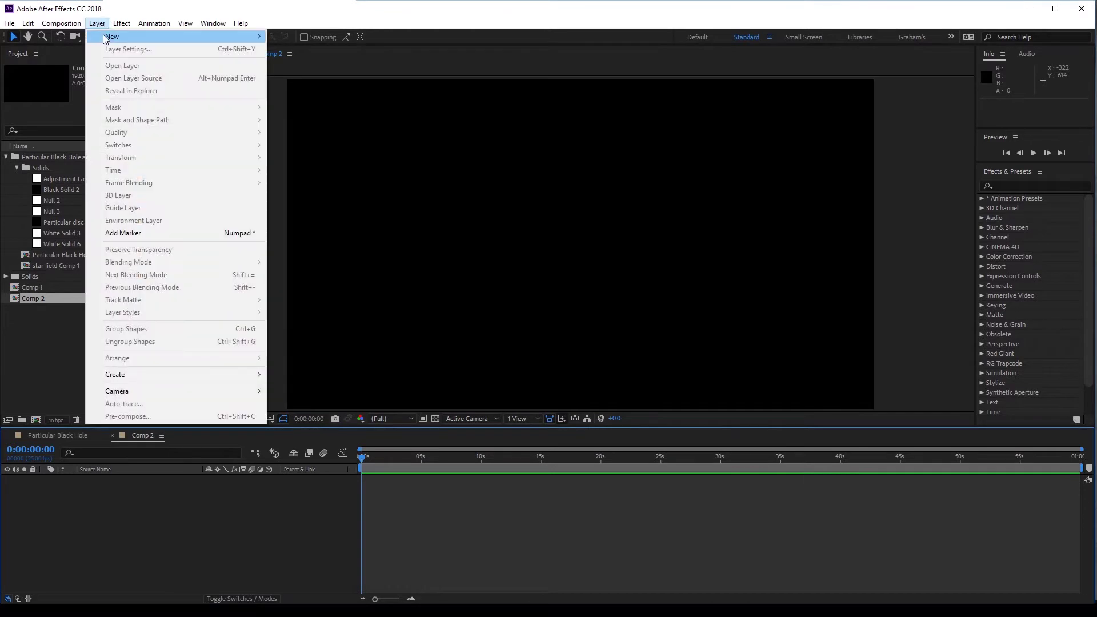
pyautogui.moveTo(171, 36)
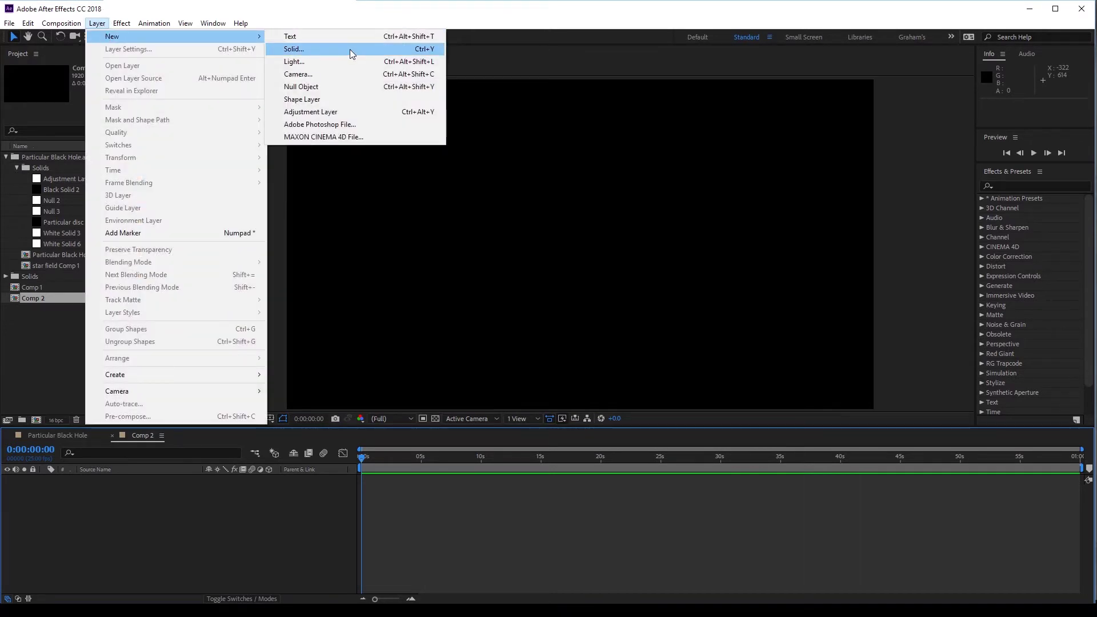
pyautogui.click(294, 49)
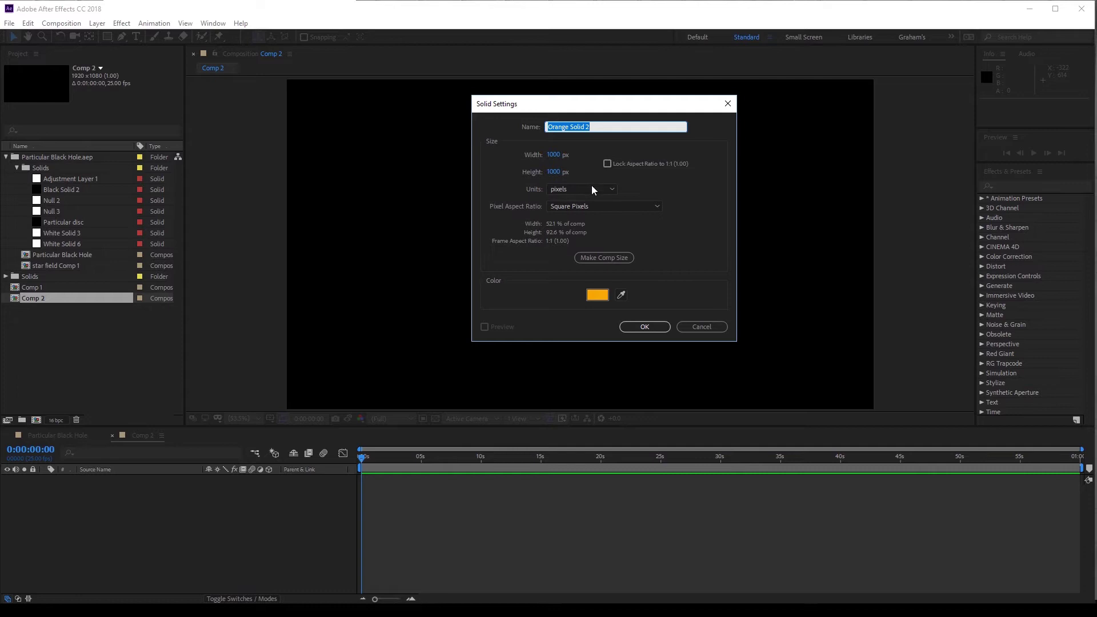
pyautogui.click(644, 327)
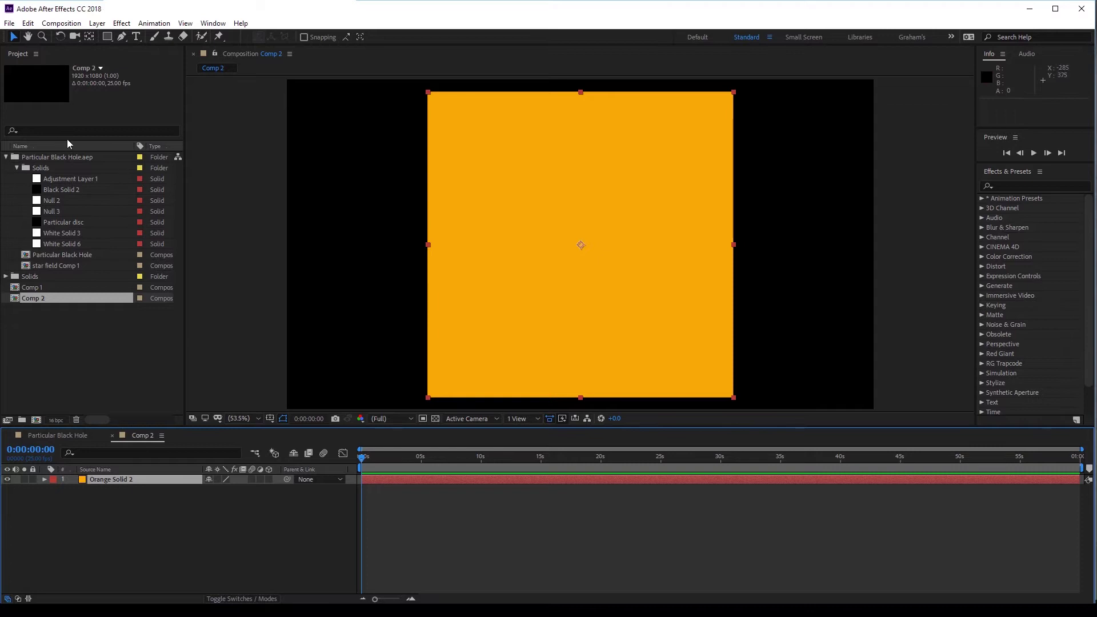
# Rename the orange solid layer to 'Disc'.
pyautogui.press('Return')
pyautogui.write('Dis')
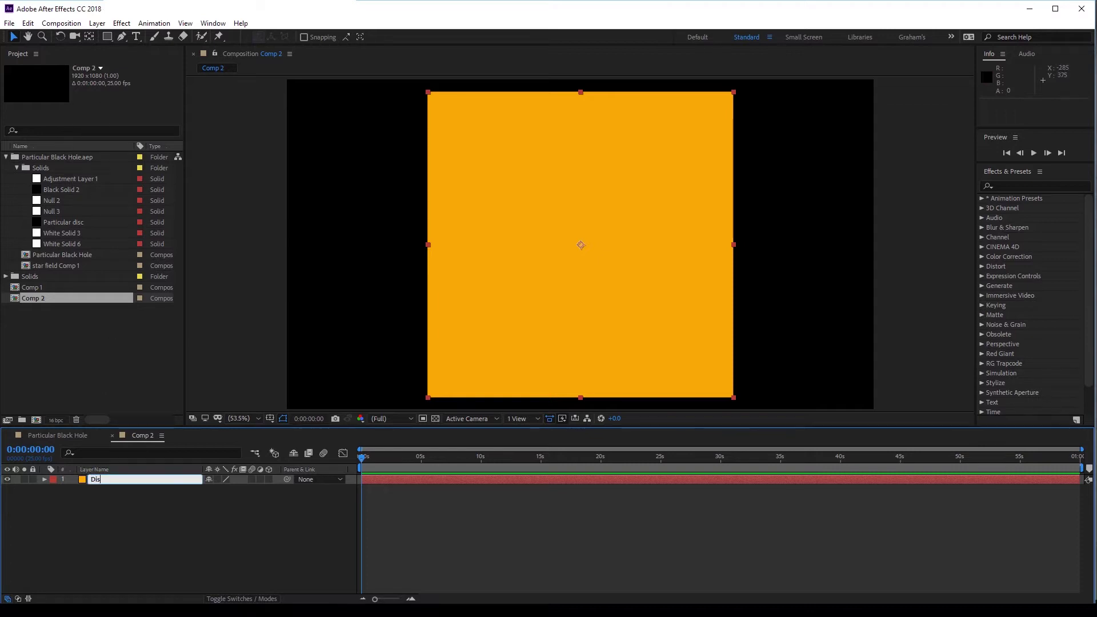
pyautogui.write('c')
pyautogui.press('Return')
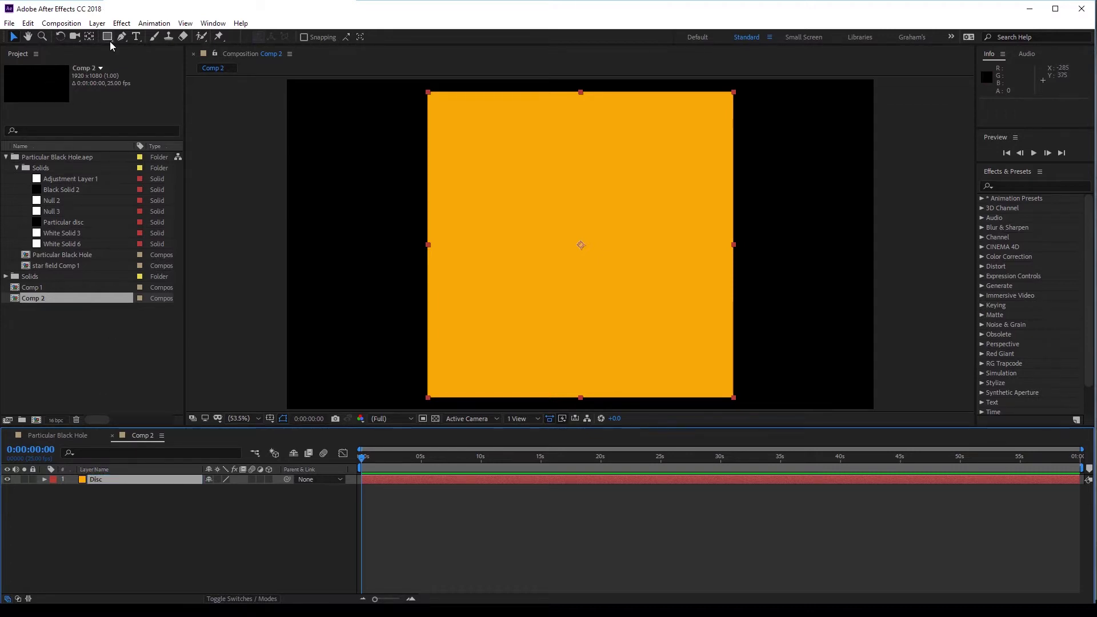
# Add a circular mask filling the Disc layer and duplicate it as Mask 2.
pyautogui.moveTo(107, 37); pyautogui.dragTo(176, 62)
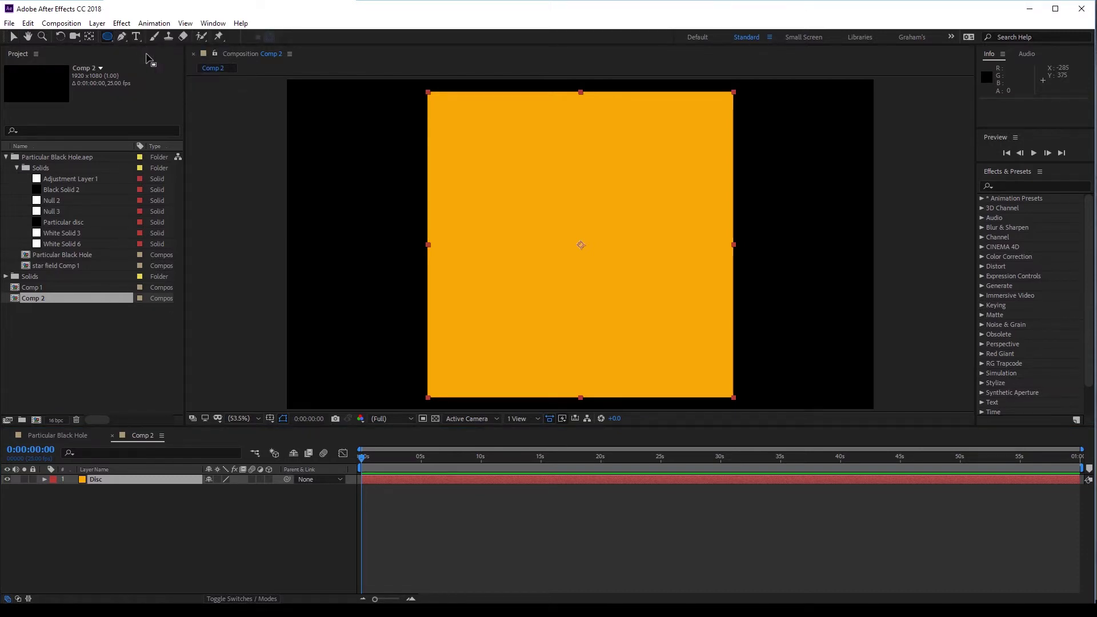
pyautogui.doubleClick(112, 39)
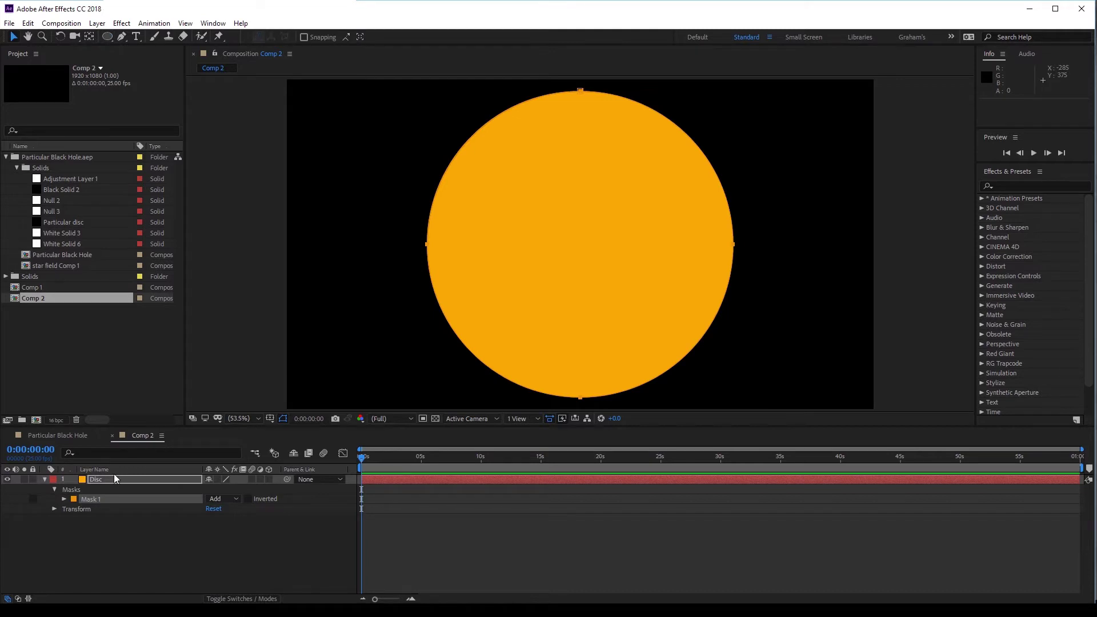
pyautogui.click(93, 505)
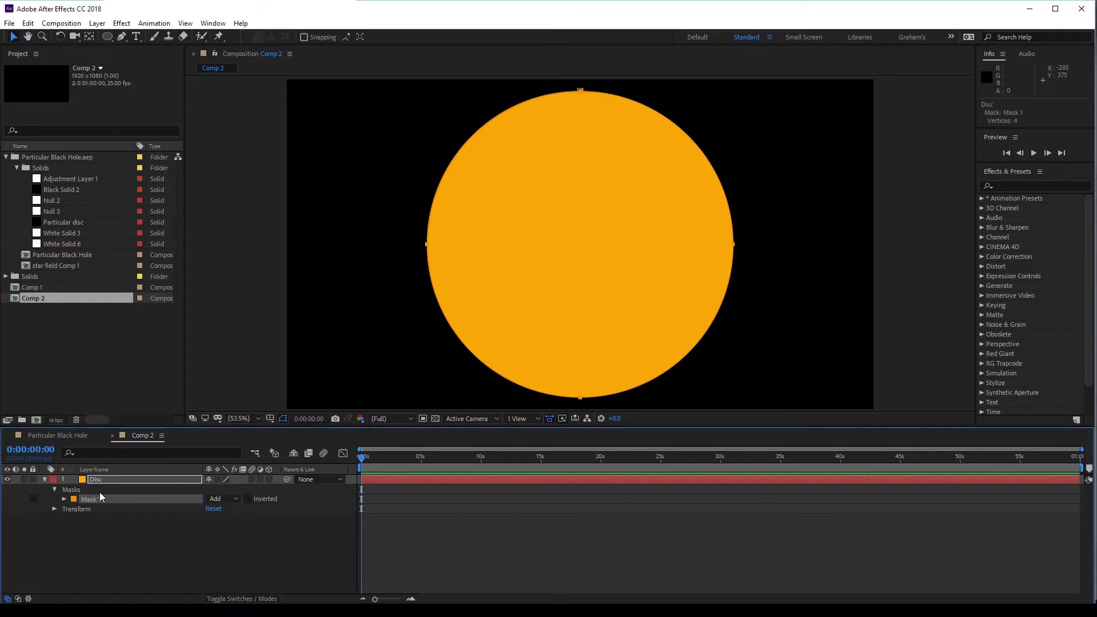
pyautogui.click(27, 23)
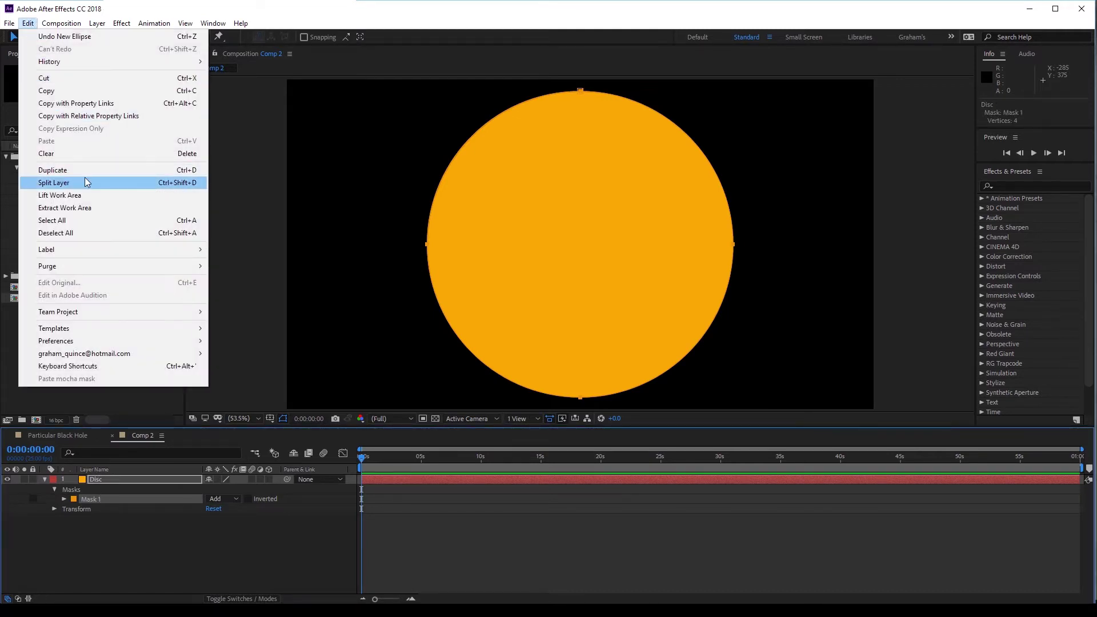
pyautogui.click(87, 172)
# Set Mask 2 to Subtract with a Mask Expansion of -250 to form a ring.
pyautogui.click(220, 508)
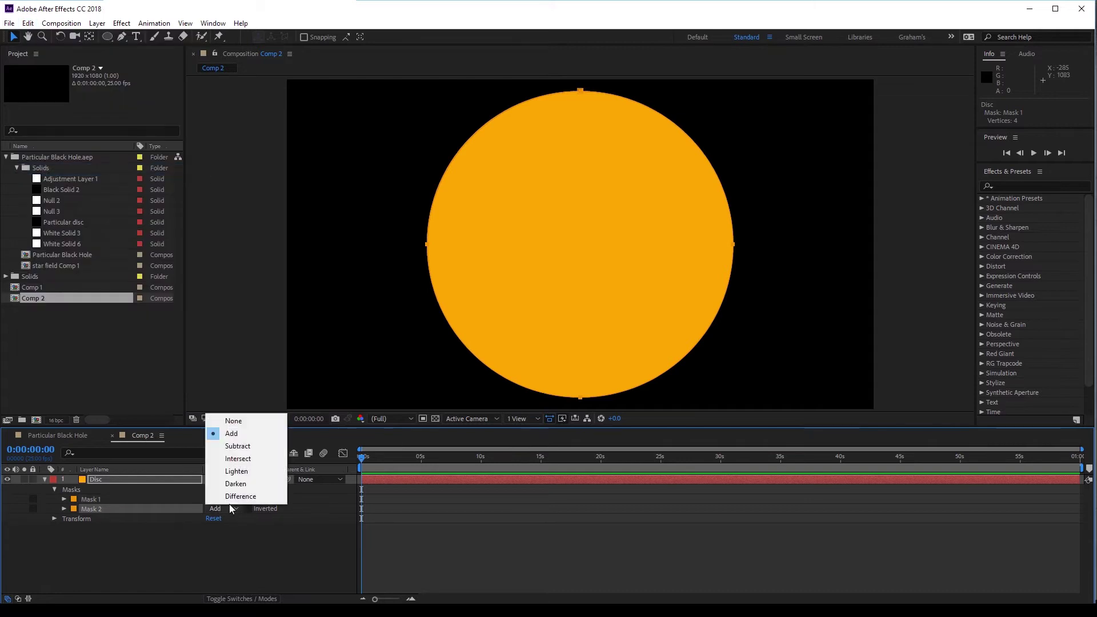
pyautogui.click(253, 446)
pyautogui.click(65, 509)
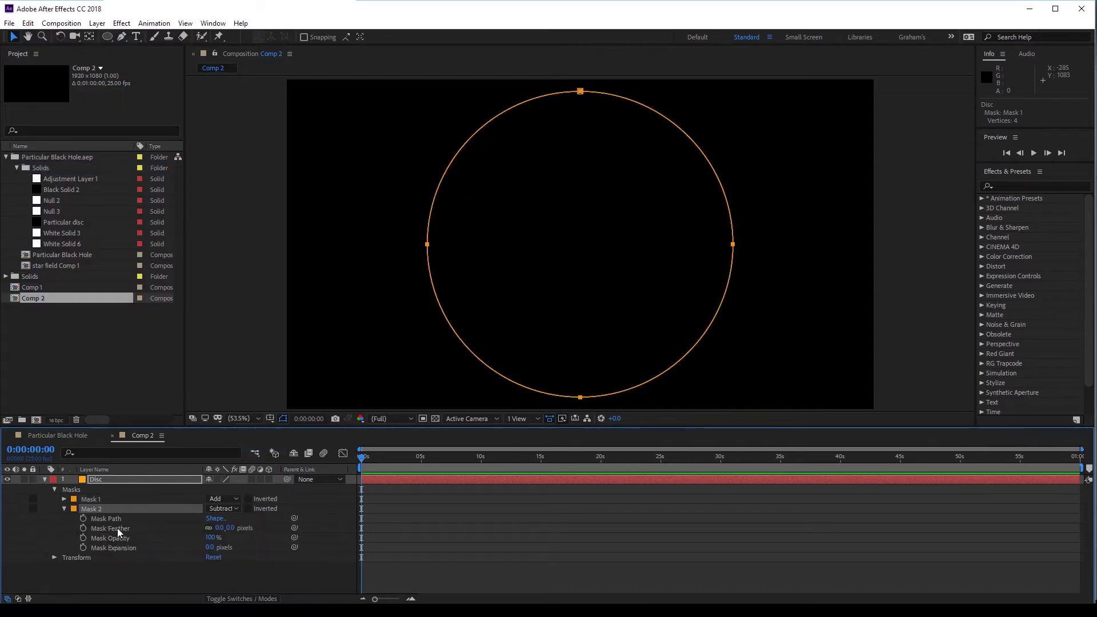
pyautogui.moveTo(210, 548); pyautogui.dragTo(186, 555)
pyautogui.click(215, 547)
pyautogui.write('-2')
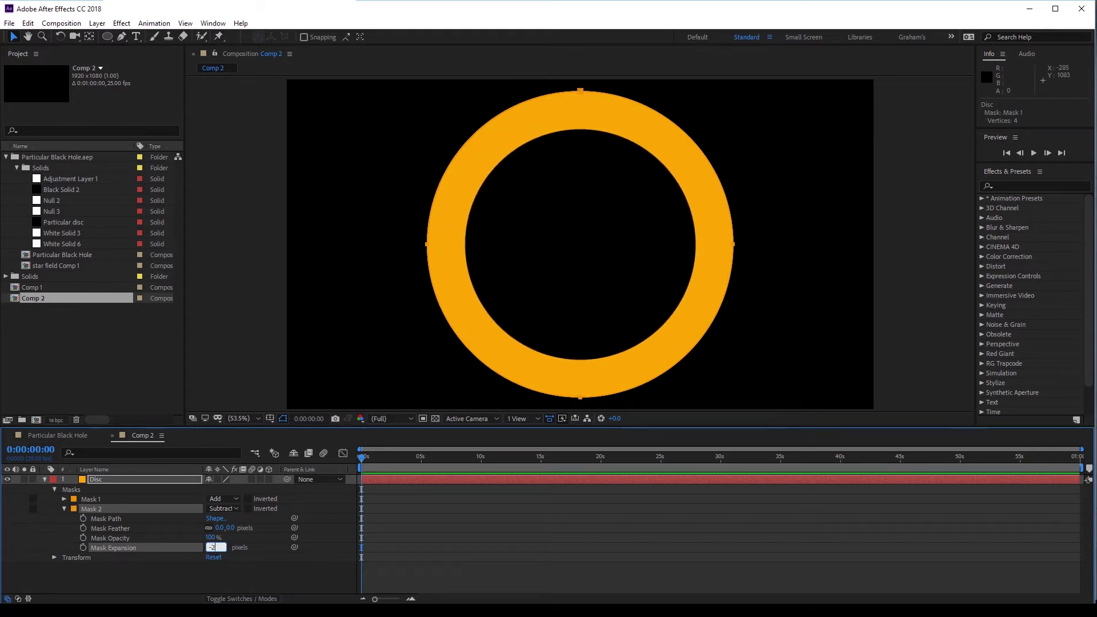
pyautogui.write('50')
pyautogui.press('Return')
pyautogui.click(162, 585)
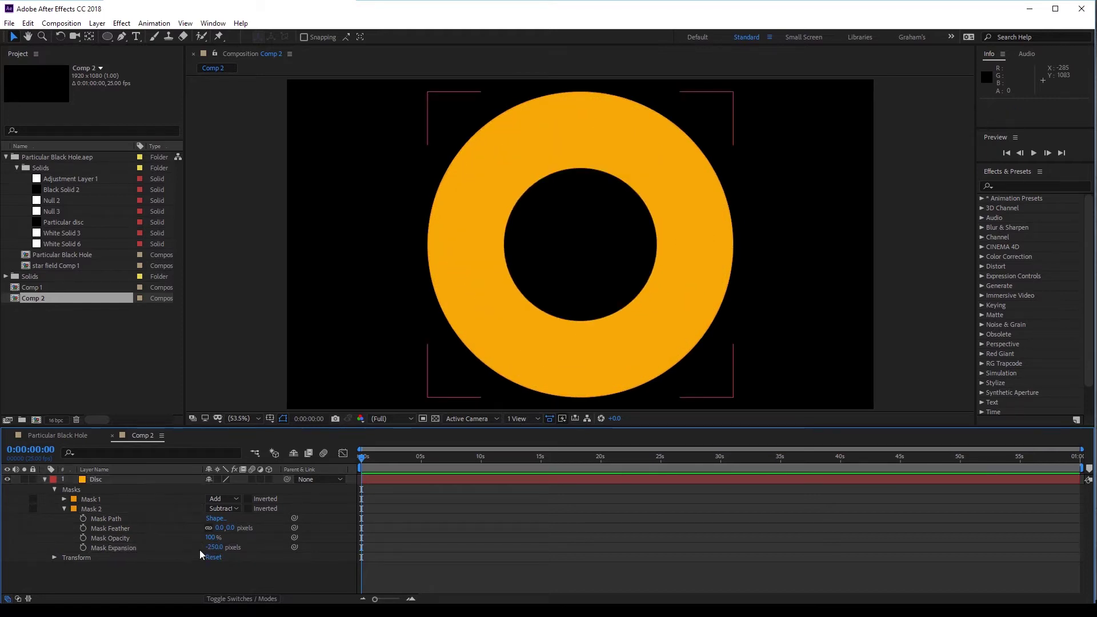
# Make Disc a 3D layer with X Rotation -90° so it lies flat.
pyautogui.click(268, 480)
pyautogui.click(129, 480)
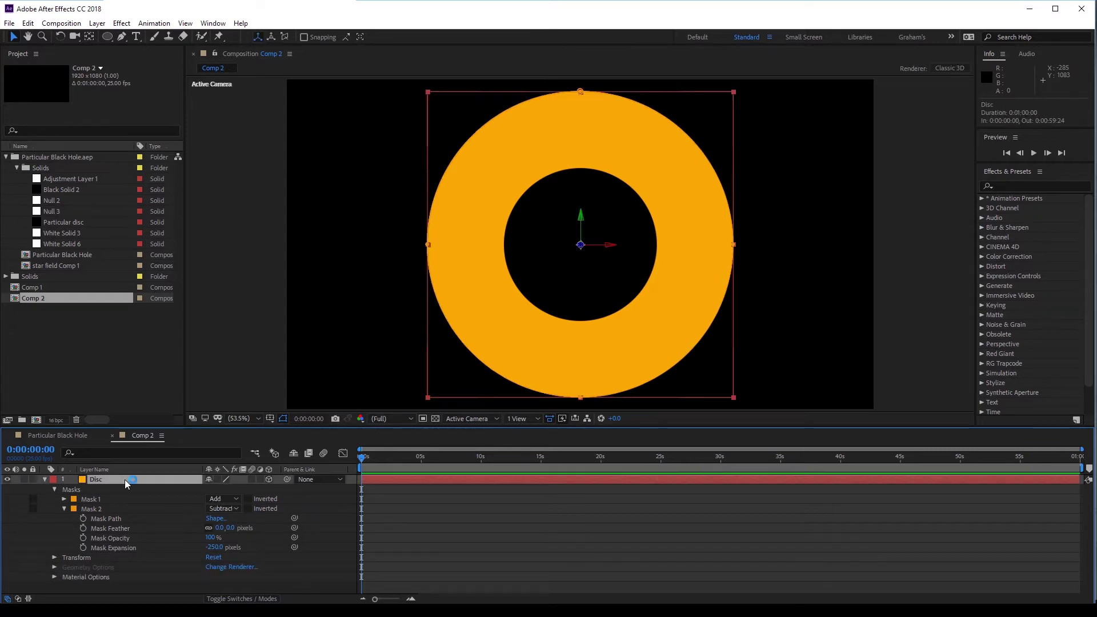
pyautogui.press('r')
pyautogui.click(232, 503)
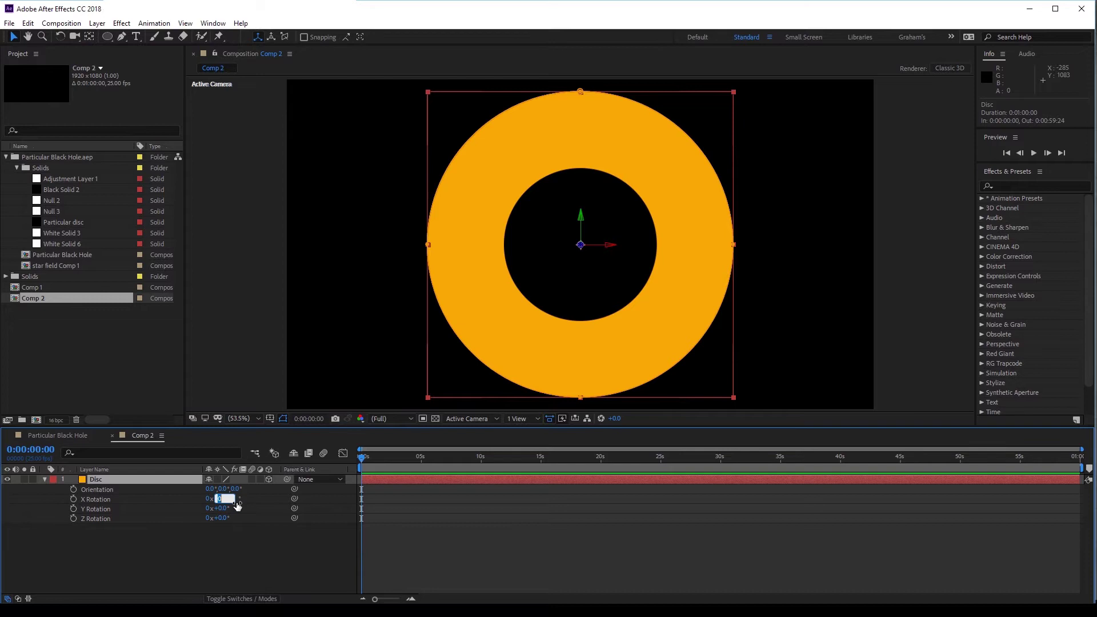
pyautogui.press('Return')
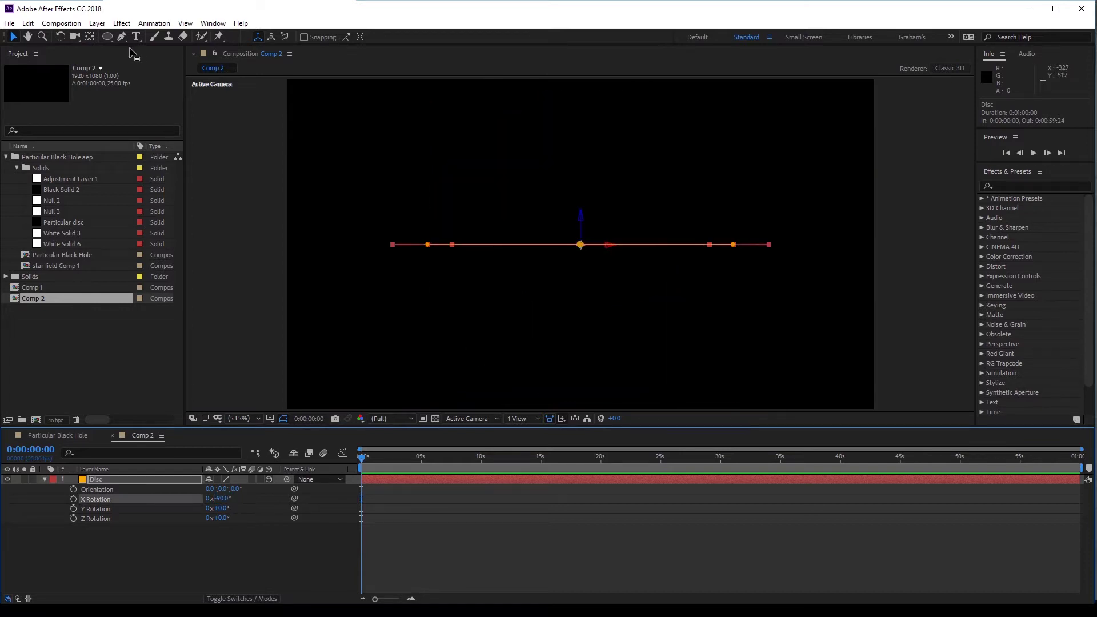
# Add Camera 1 and orbit it to view the ring from above.
pyautogui.click(97, 23)
pyautogui.moveTo(114, 36)
pyautogui.click(300, 74)
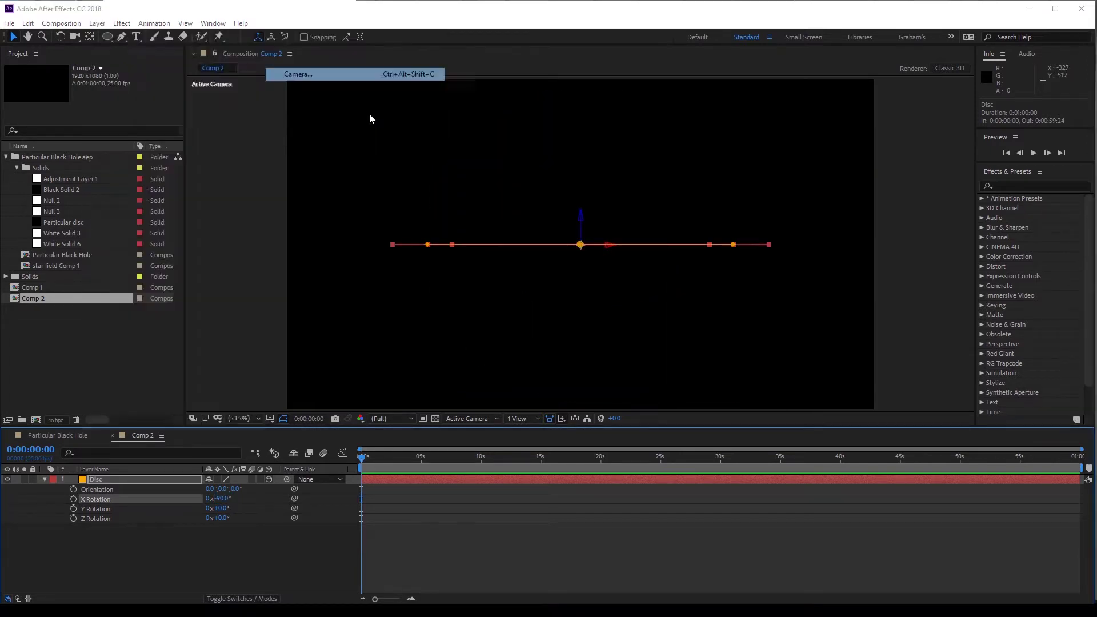
pyautogui.click(377, 355)
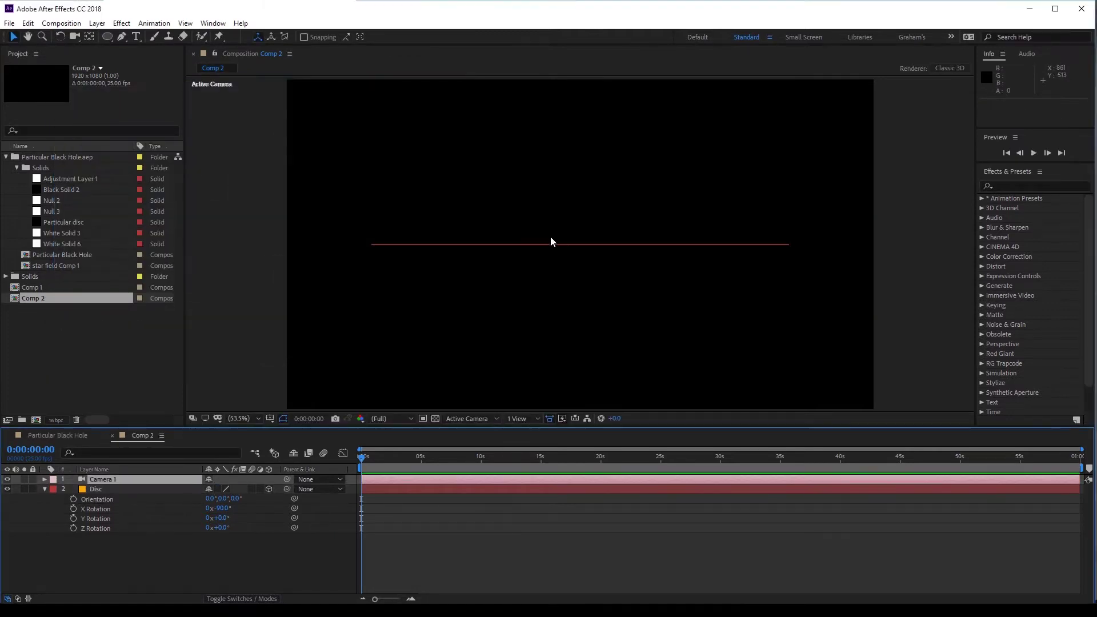
pyautogui.click(75, 36)
pyautogui.moveTo(503, 230); pyautogui.dragTo(461, 254)
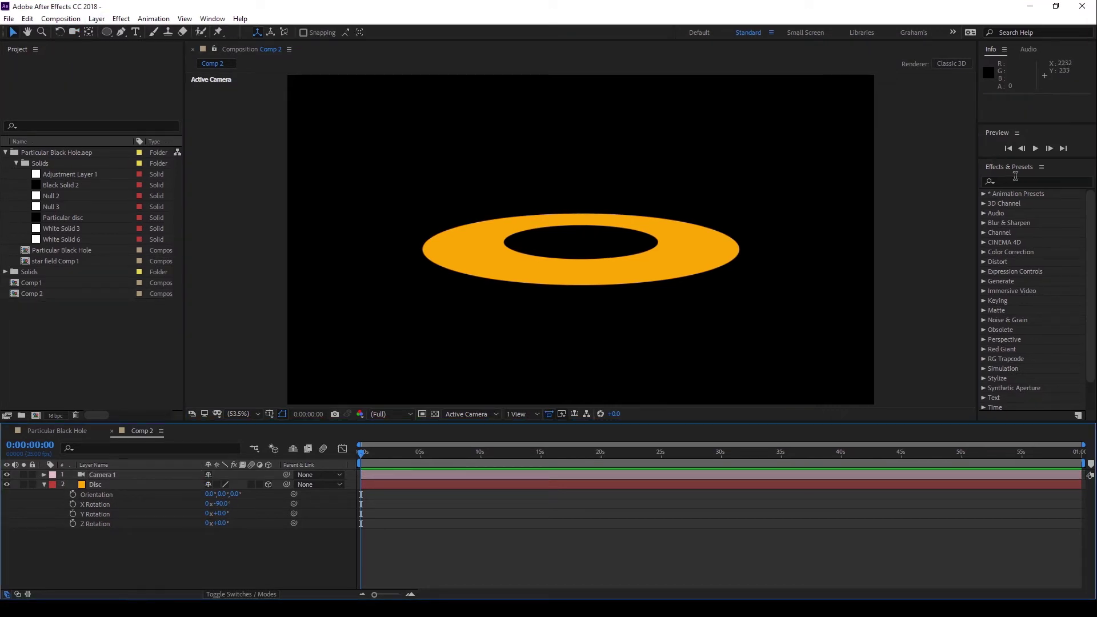
# Search the Effects & Presets panel for Bulge.
pyautogui.click(1015, 178)
pyautogui.write('bulge')
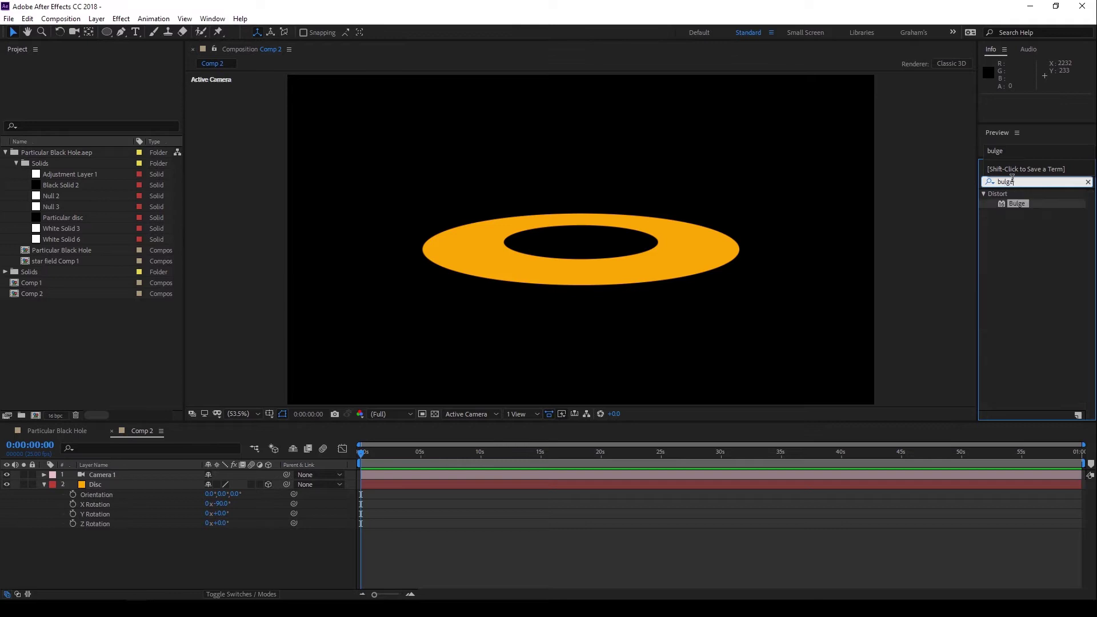
pyautogui.click(97, 19)
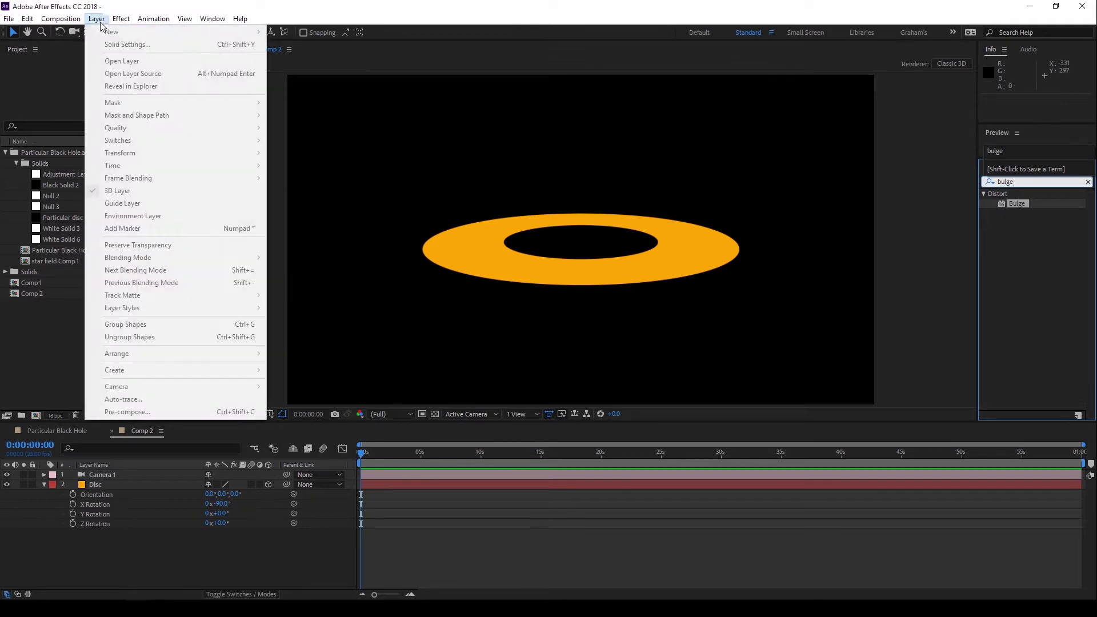
pyautogui.click(144, 443)
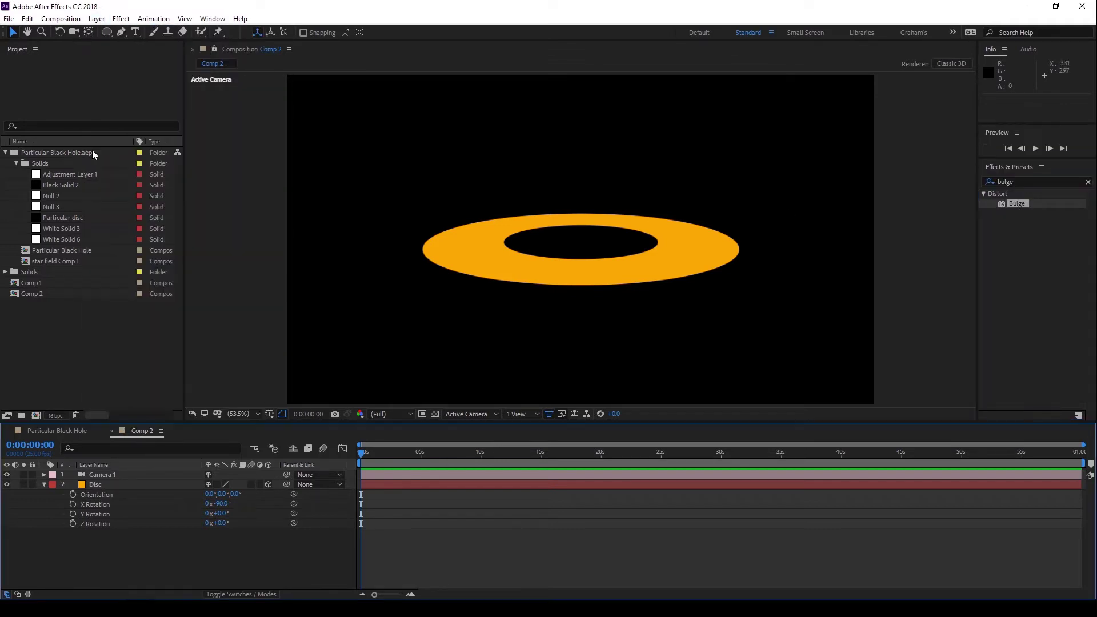
# Add a new adjustment layer named 'bulge'.
pyautogui.click(96, 19)
pyautogui.moveTo(114, 32)
pyautogui.click(314, 108)
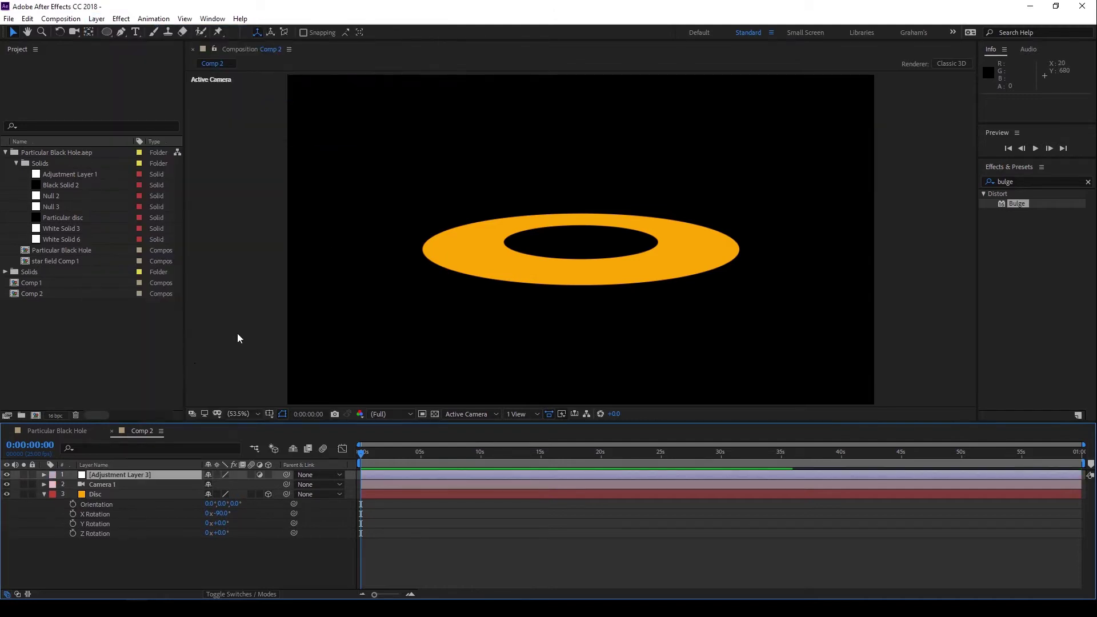
pyautogui.press('Return')
pyautogui.write('bulge')
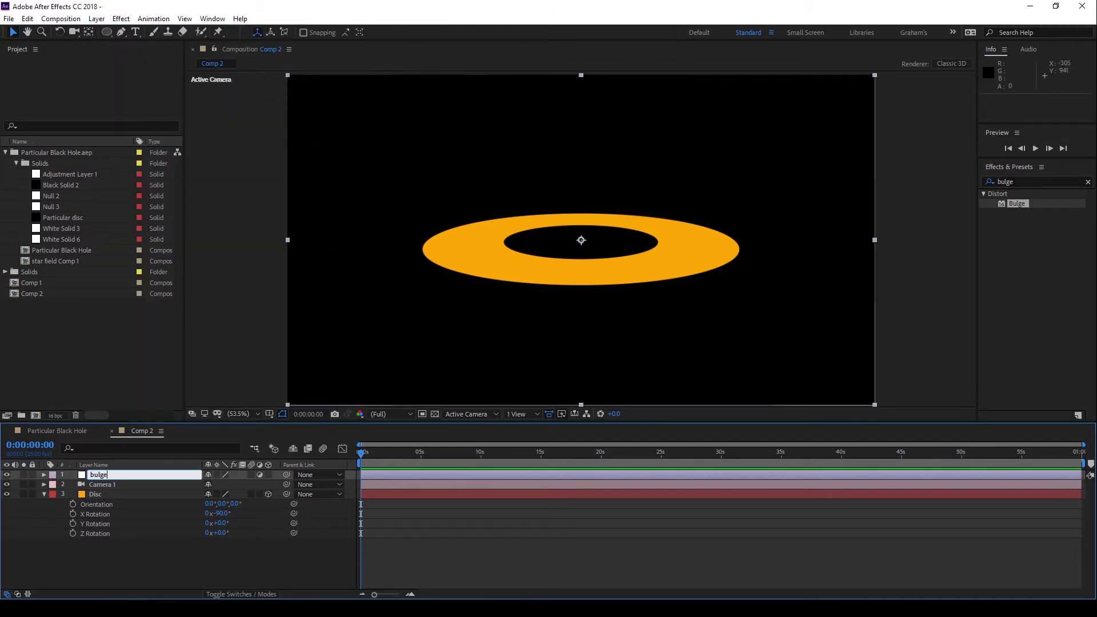
pyautogui.press('Return')
# Move bulge below Camera 1, make it 3D, and apply the Bulge effect.
pyautogui.moveTo(120, 481); pyautogui.dragTo(172, 490)
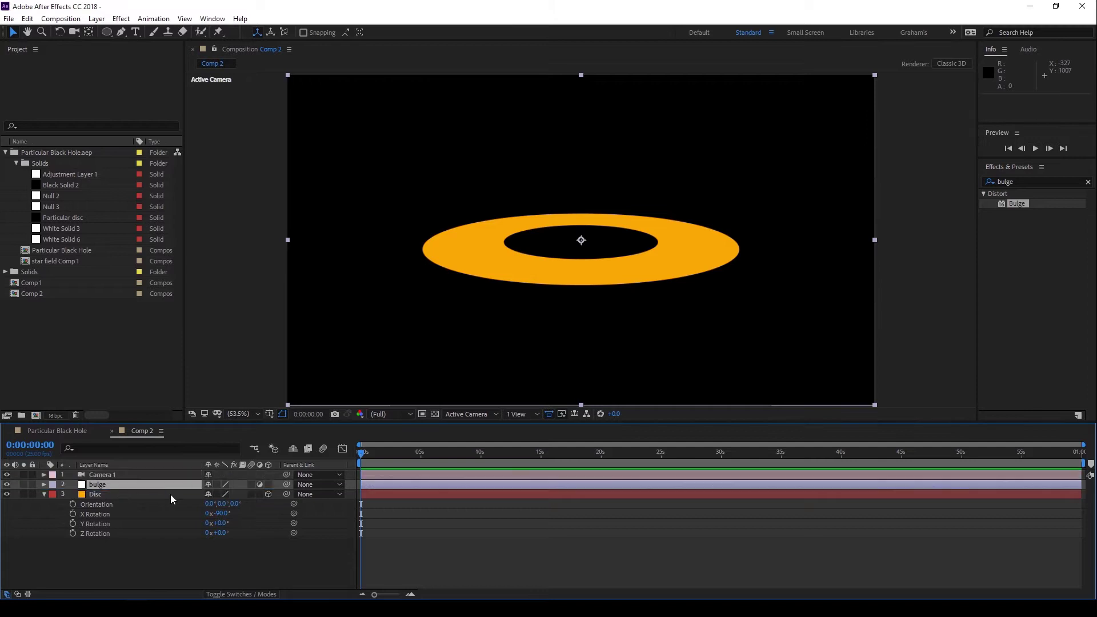
pyautogui.click(268, 484)
pyautogui.moveTo(1025, 209); pyautogui.dragTo(117, 485)
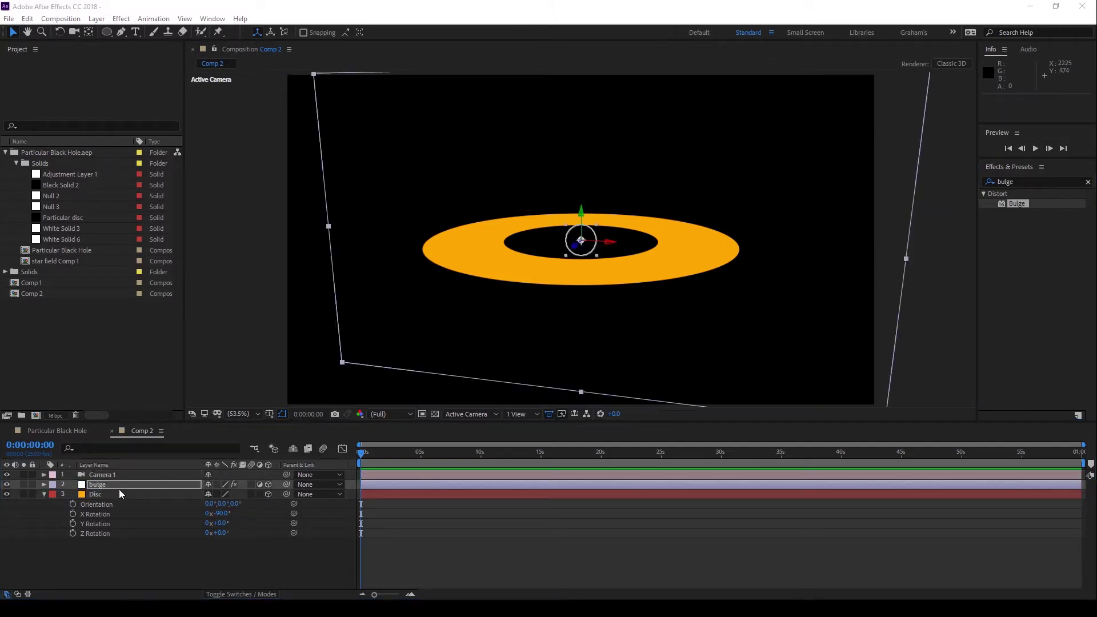
pyautogui.click(154, 487)
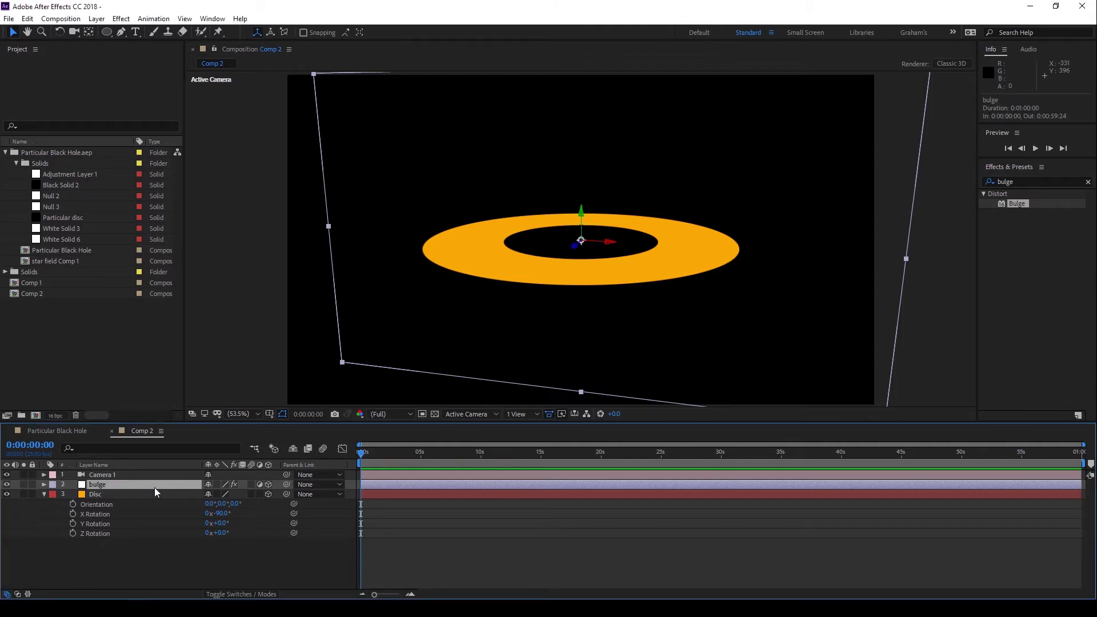
# Set the bulge layer's Auto-Orient to Orient Towards Camera.
pyautogui.click(96, 19)
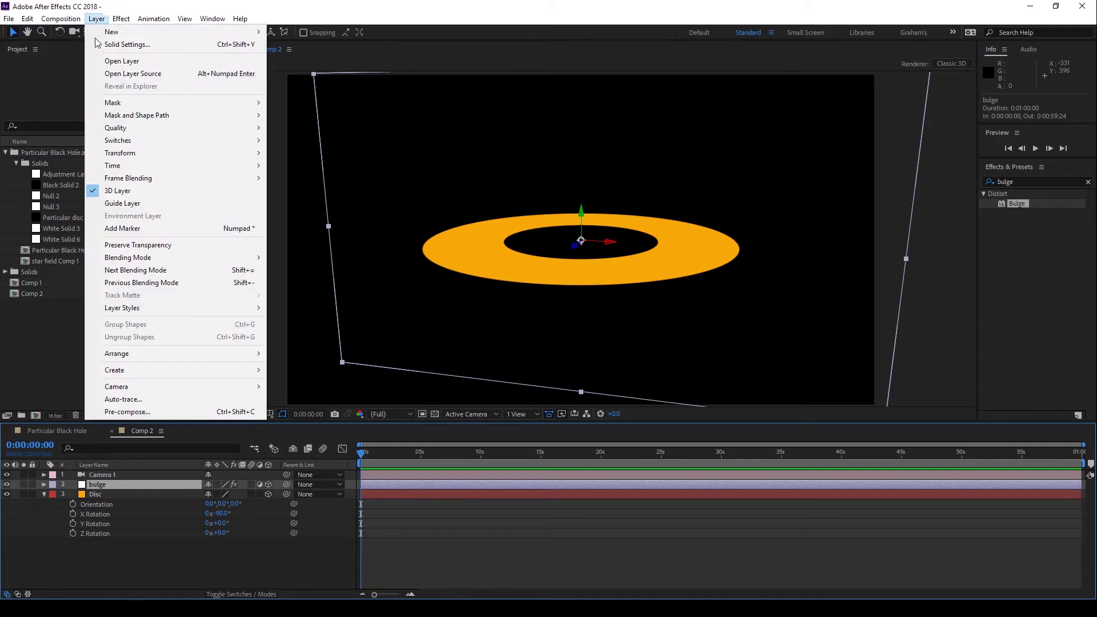
pyautogui.moveTo(251, 152)
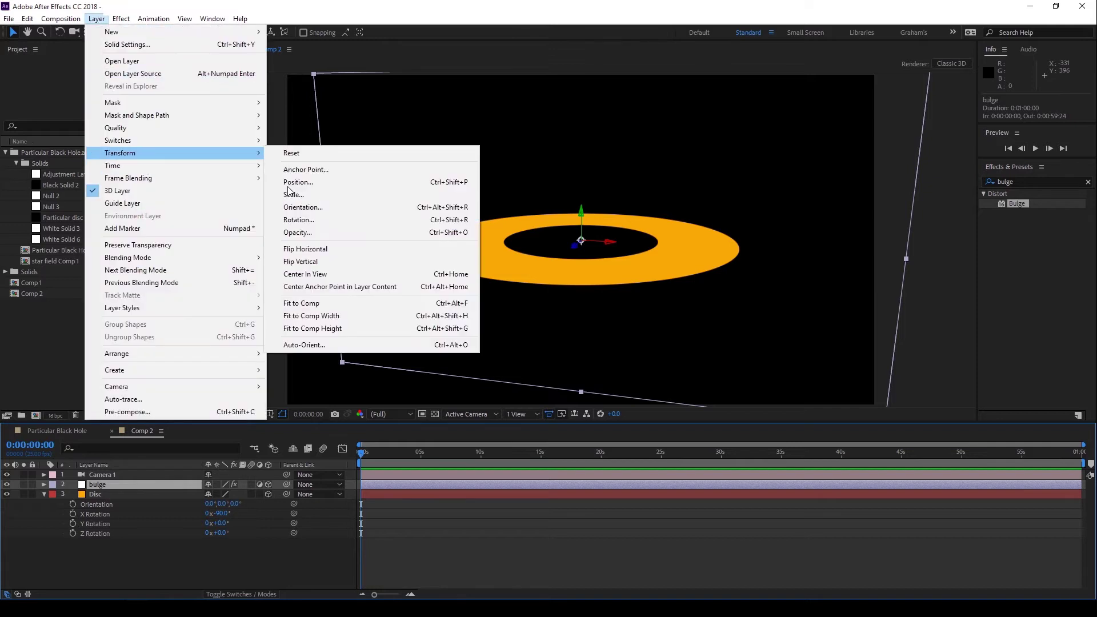
pyautogui.click(400, 346)
pyautogui.click(41, 69)
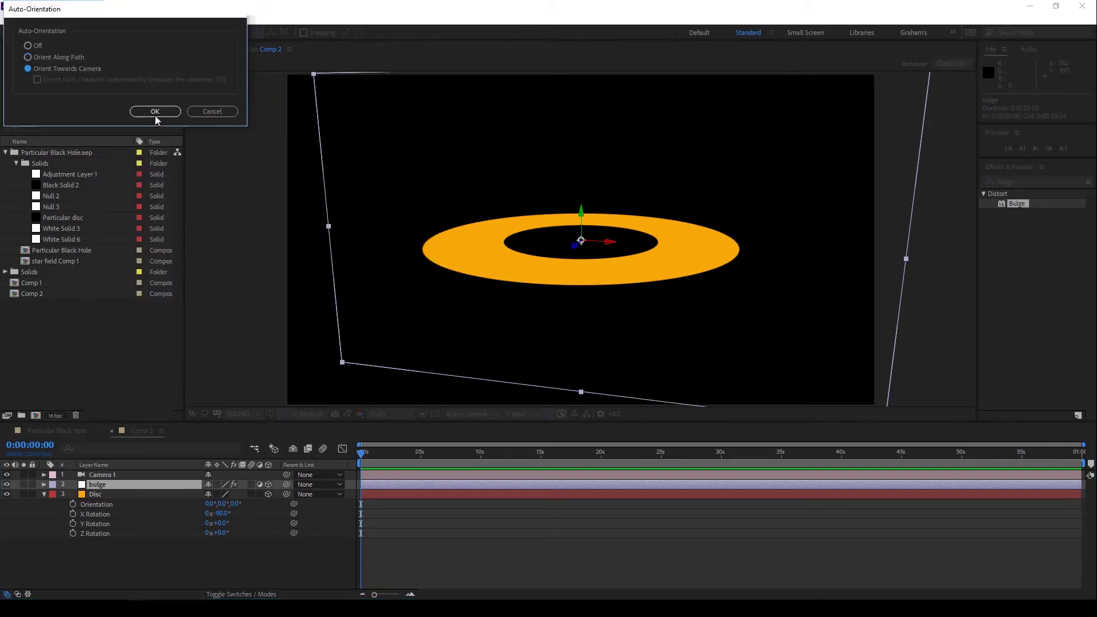
pyautogui.click(151, 113)
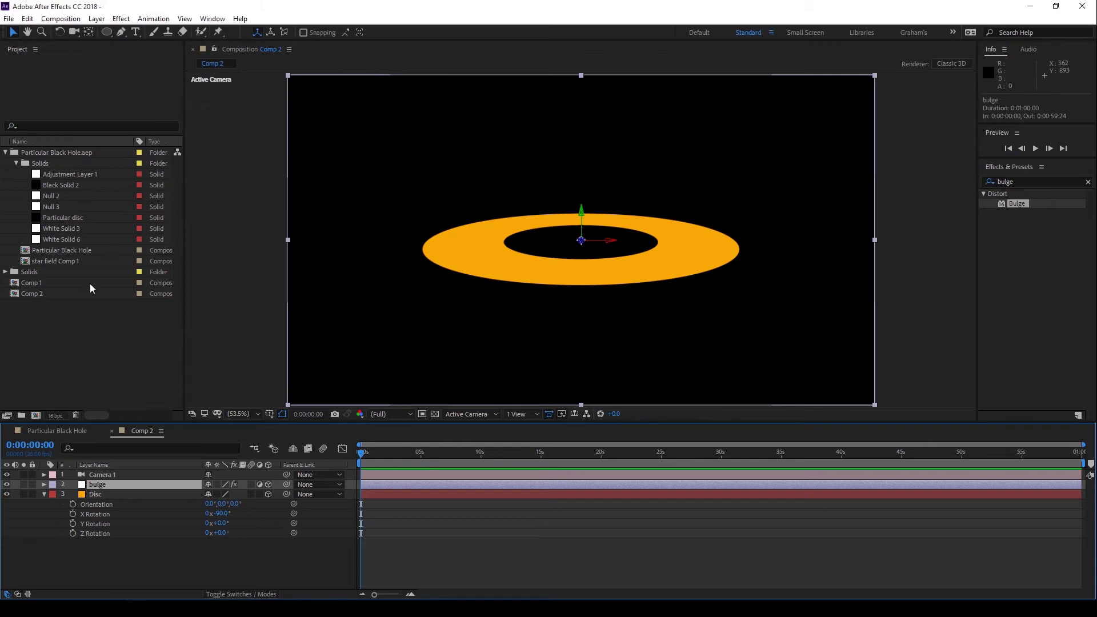
# Link Bulge's Vertical Radius to Horizontal Radius with a pick-whip expression.
pyautogui.press('e')
pyautogui.click(71, 496)
pyautogui.click(63, 496)
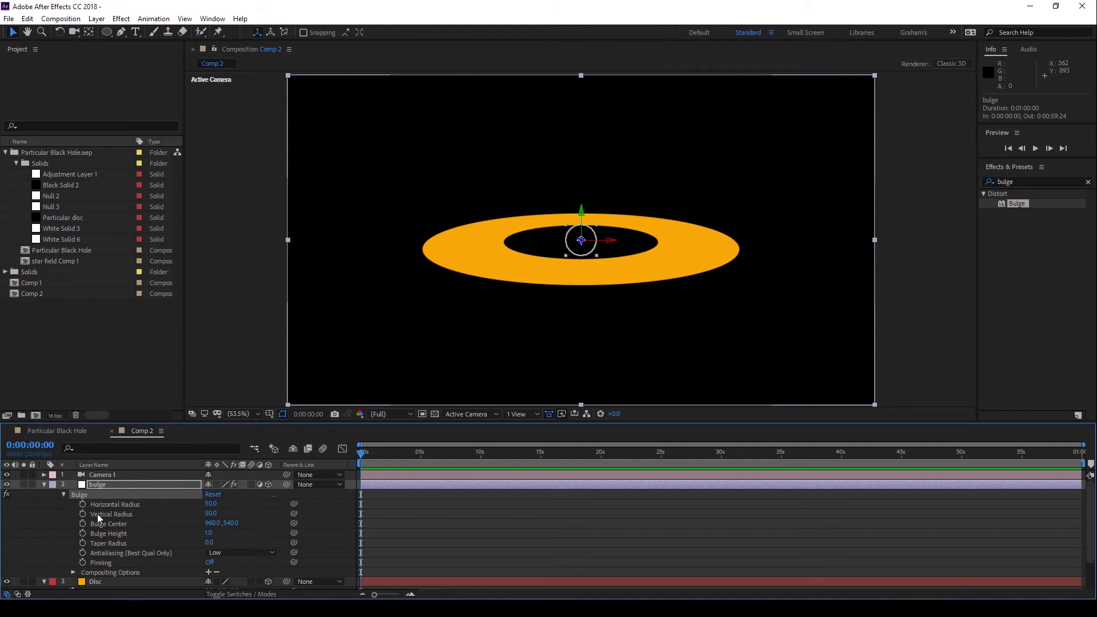
pyautogui.keyDown('alt'); pyautogui.click(83, 515); pyautogui.keyUp('alt')
pyautogui.moveTo(247, 523); pyautogui.dragTo(114, 505)
pyautogui.click(53, 514)
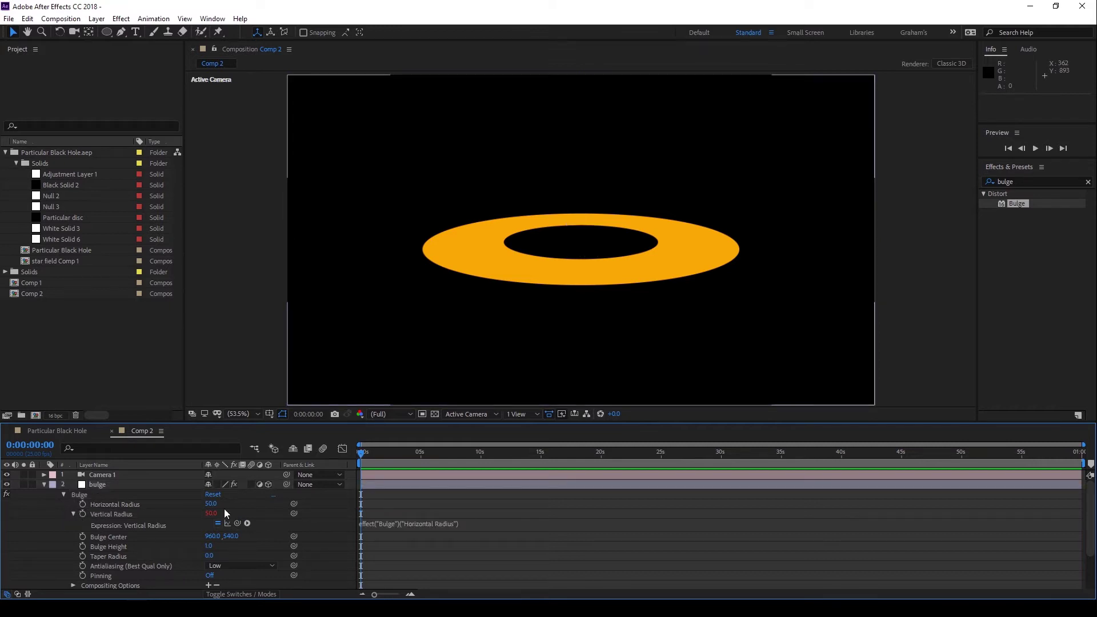
# Set Horizontal Radius to 250 and Bulge Height to 4 to wrap the ring.
pyautogui.moveTo(211, 504); pyautogui.dragTo(109, 486)
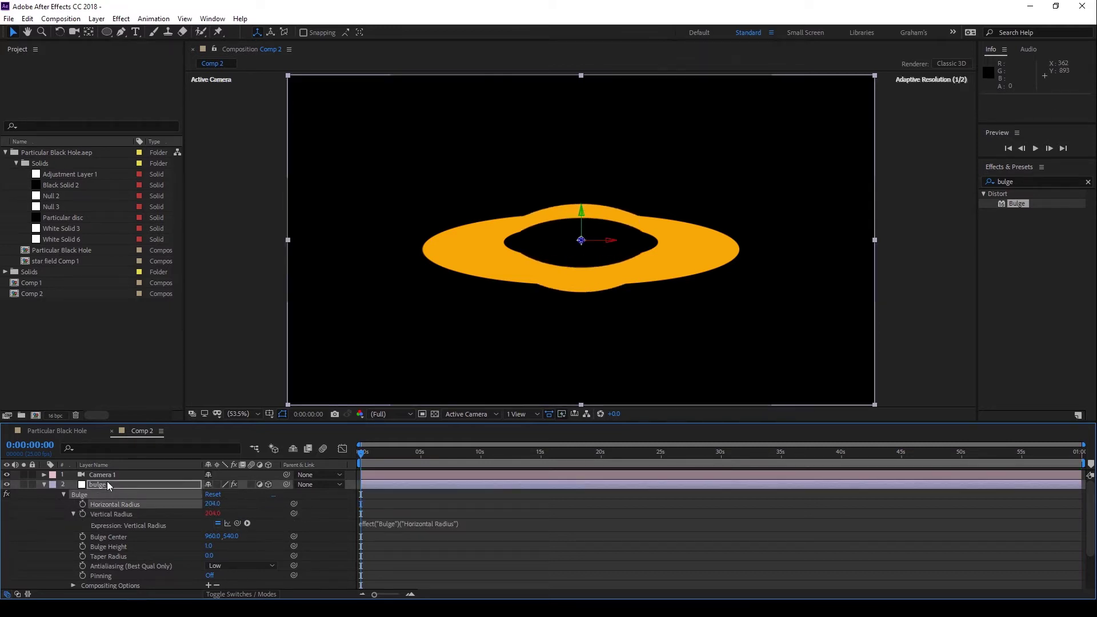
pyautogui.click(109, 486)
pyautogui.moveTo(213, 503); pyautogui.dragTo(236, 504)
pyautogui.click(212, 503)
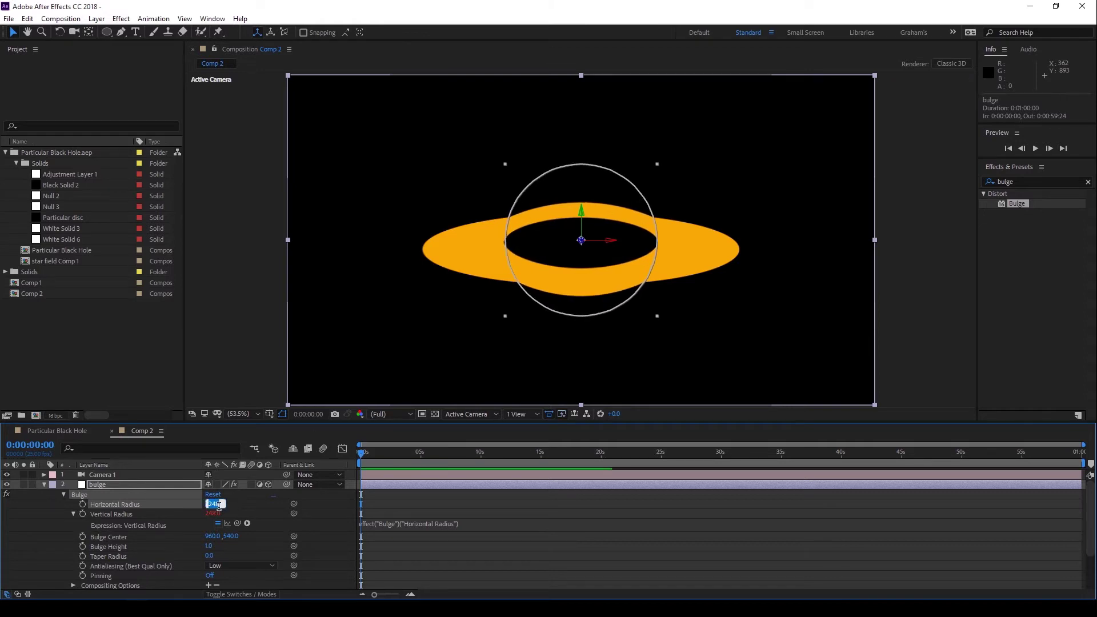
pyautogui.write('250')
pyautogui.press('Return')
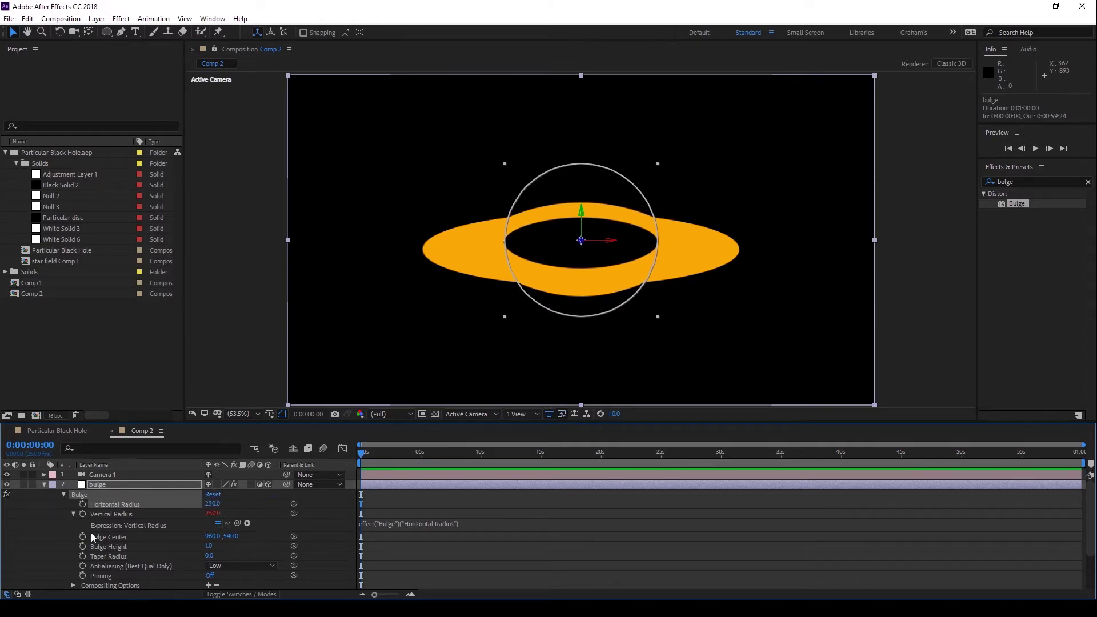
pyautogui.moveTo(208, 546); pyautogui.dragTo(726, 543)
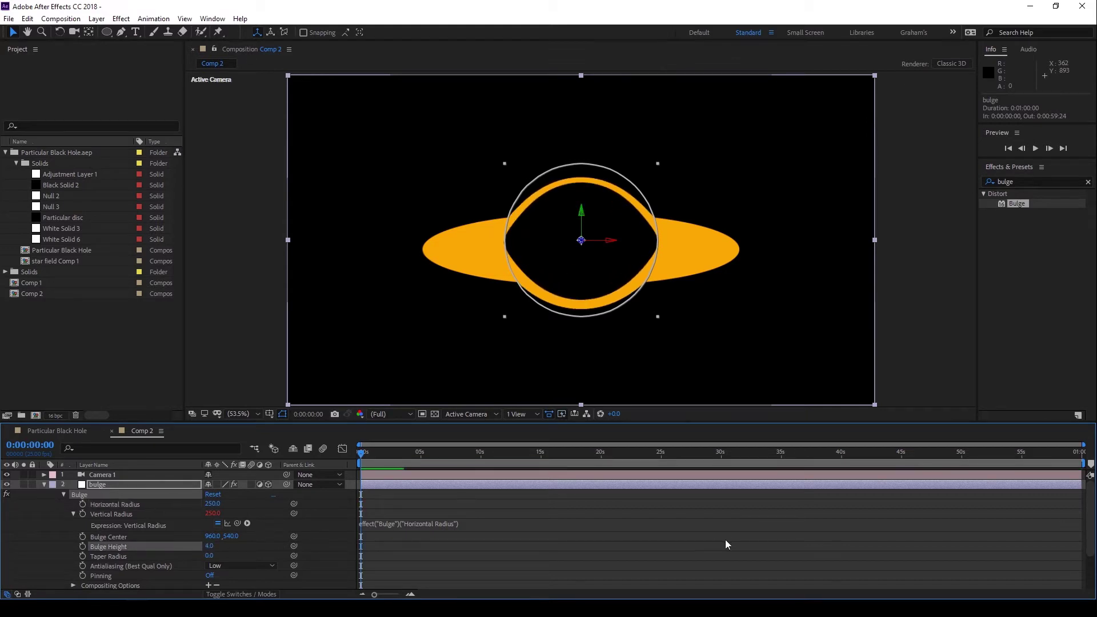
pyautogui.click(36, 529)
# Orbit Camera 1 to a low angle so the bulged ring arches over the black centre.
pyautogui.click(117, 476)
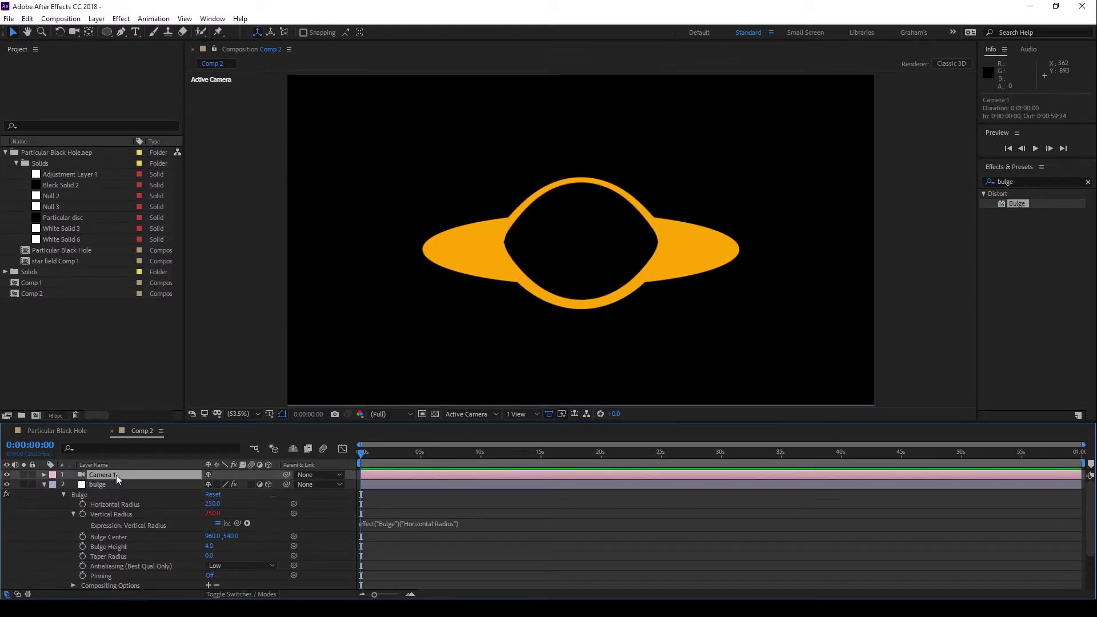
pyautogui.press('c')
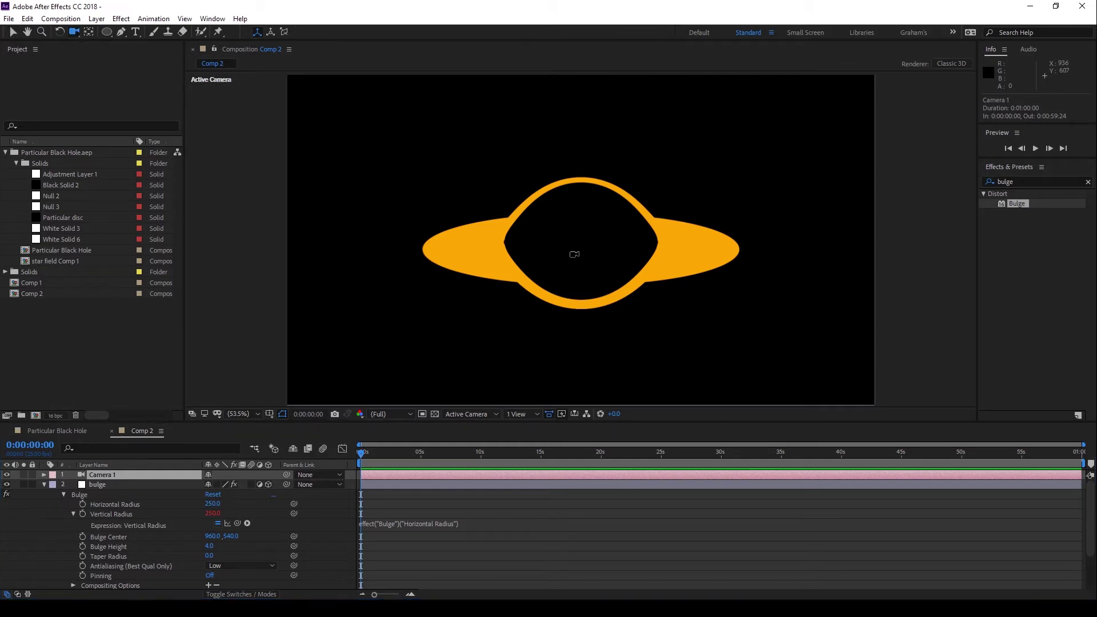
pyautogui.click(574, 250)
pyautogui.moveTo(575, 251); pyautogui.dragTo(585, 457)
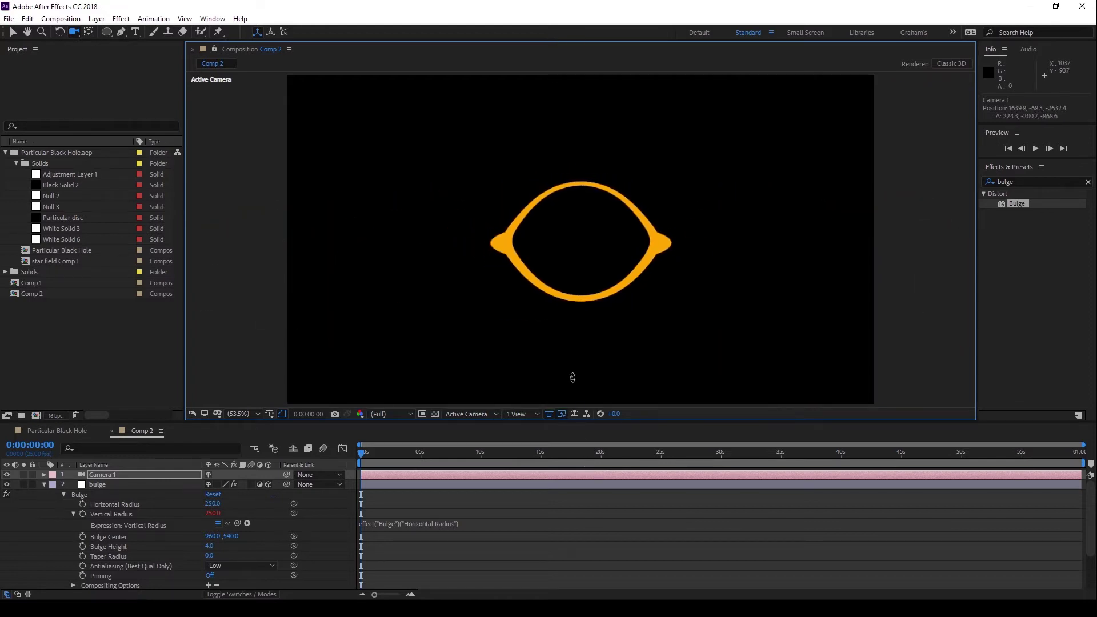
pyautogui.moveTo(573, 377); pyautogui.dragTo(543, 103)
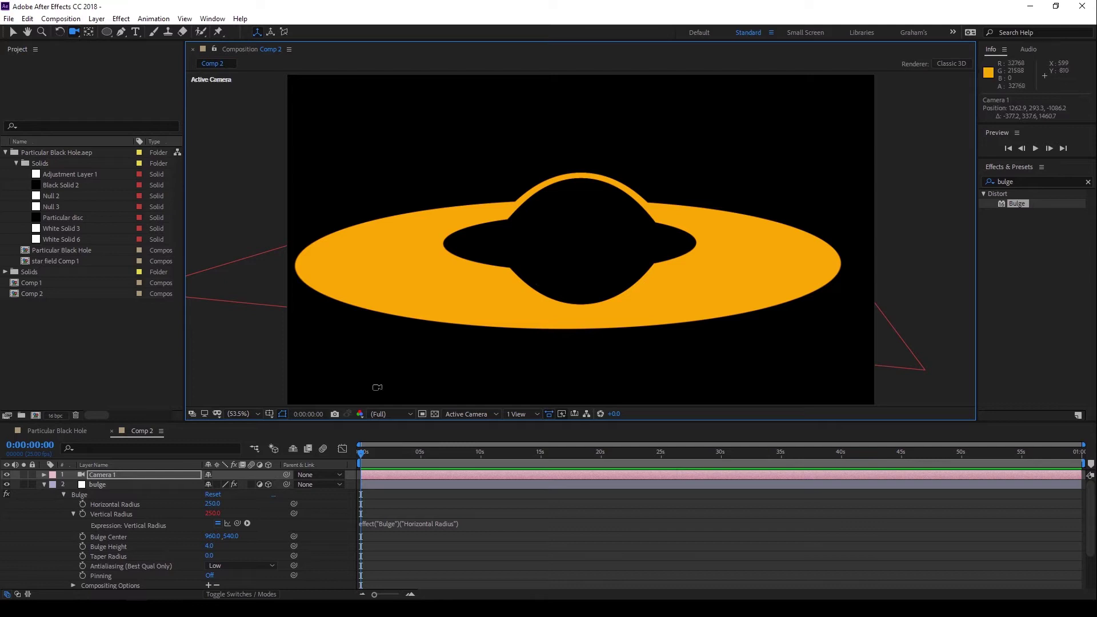
pyautogui.click(118, 474)
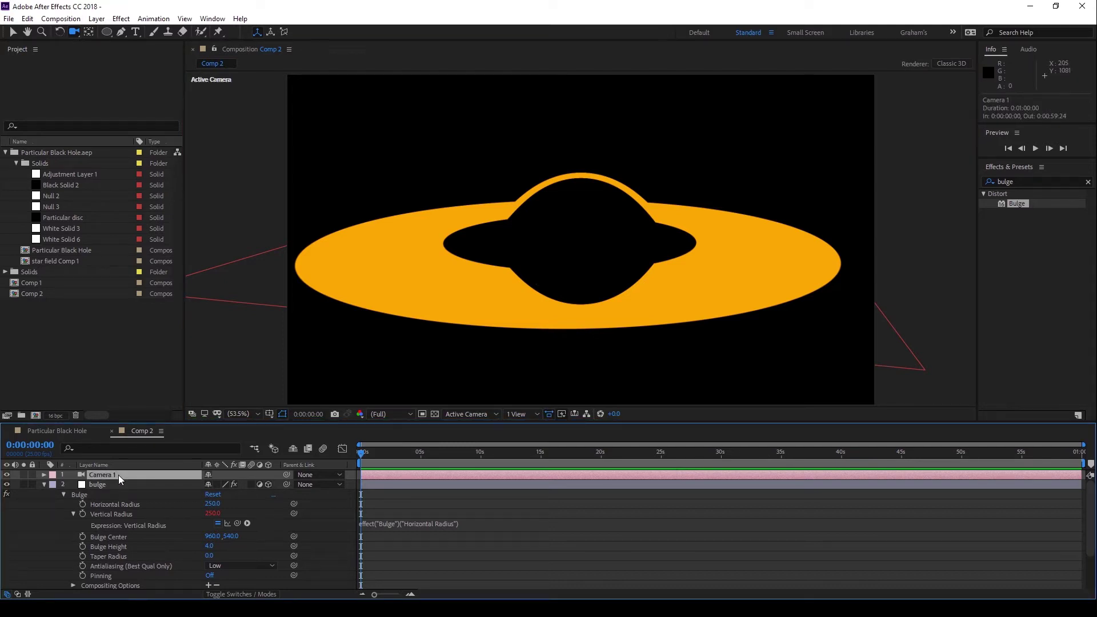
# Add a 3D null object named 'Black Hole NULL'.
pyautogui.click(96, 19)
pyautogui.moveTo(246, 32)
pyautogui.click(300, 81)
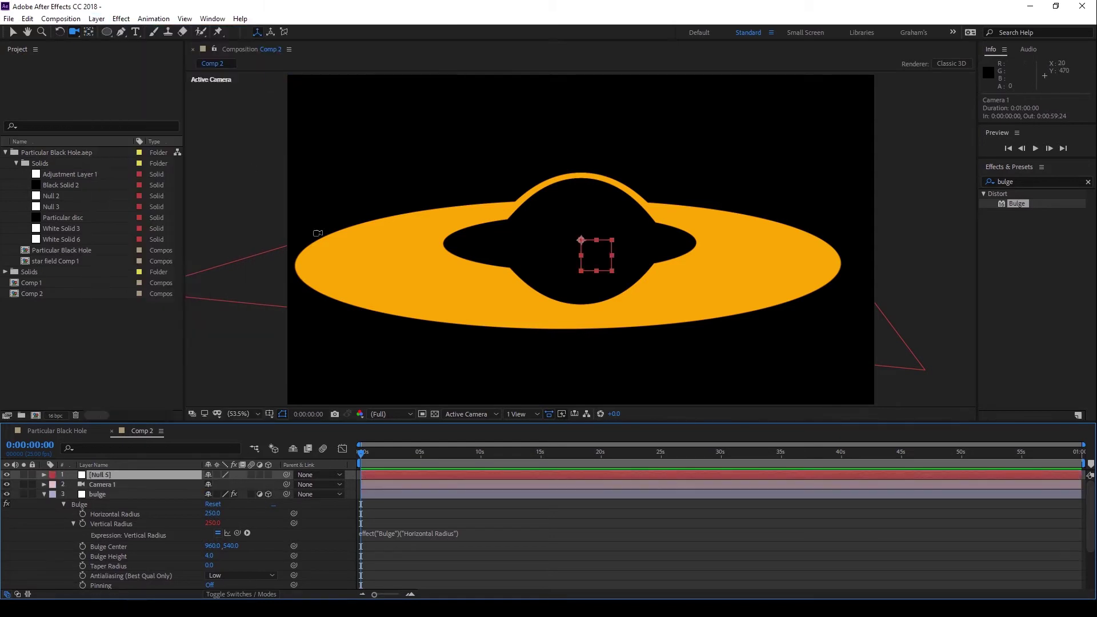
pyautogui.click(267, 475)
pyautogui.press('Return')
pyautogui.write('Bla')
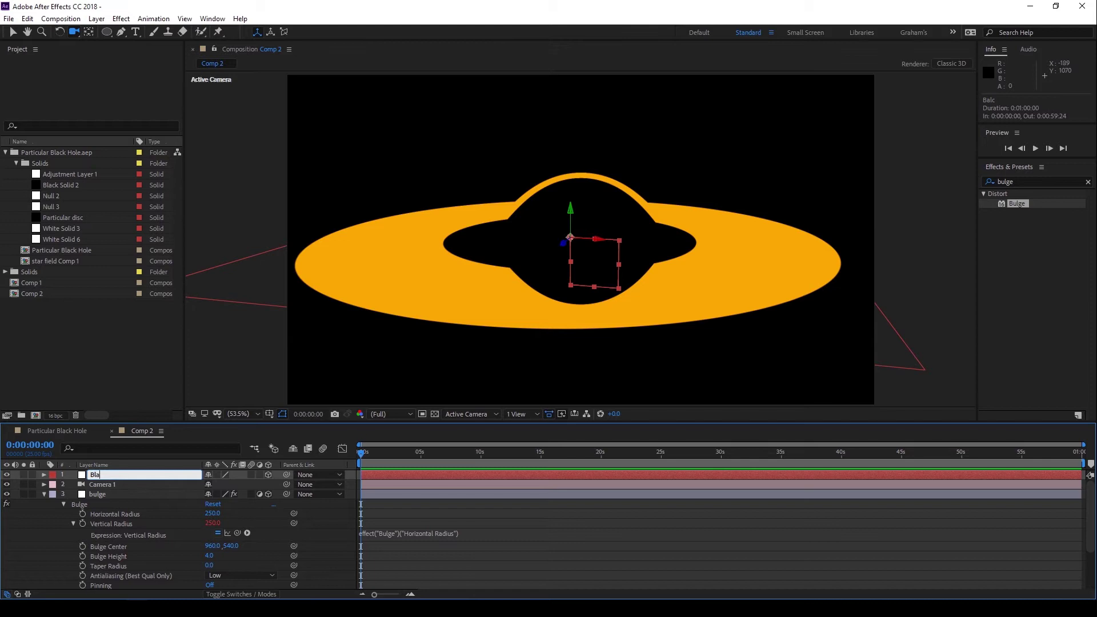
pyautogui.write('ck Hole NULL')
pyautogui.press('Return')
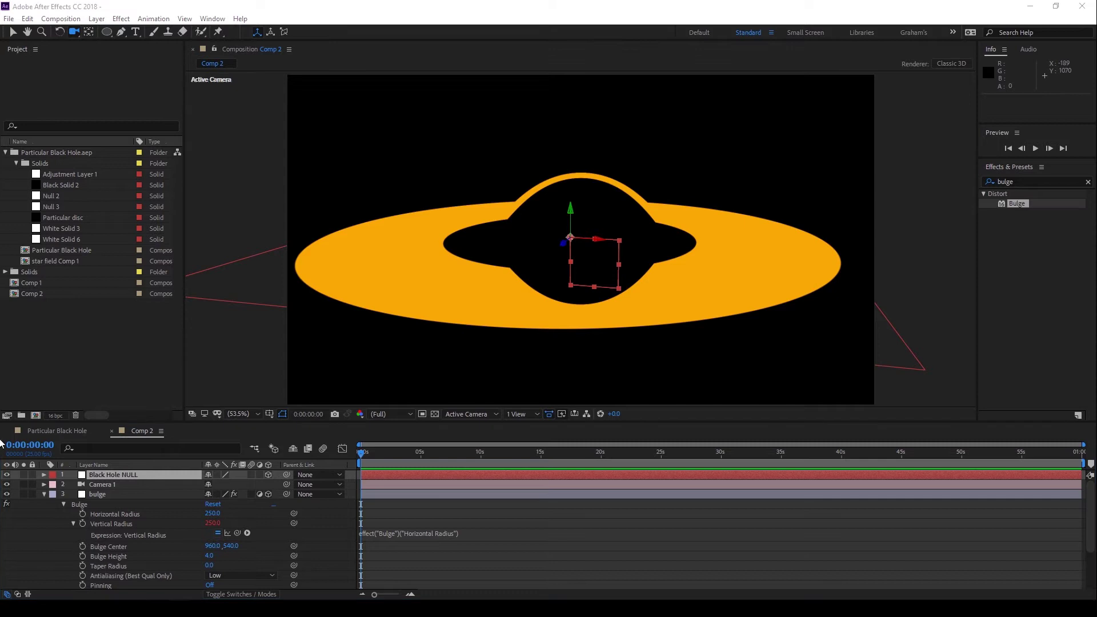
# Parent the bulge and Disc layers to Black Hole NULL.
pyautogui.moveTo(286, 494); pyautogui.dragTo(137, 477)
pyautogui.click(45, 494)
pyautogui.moveTo(287, 504); pyautogui.dragTo(111, 474)
pyautogui.click(110, 474)
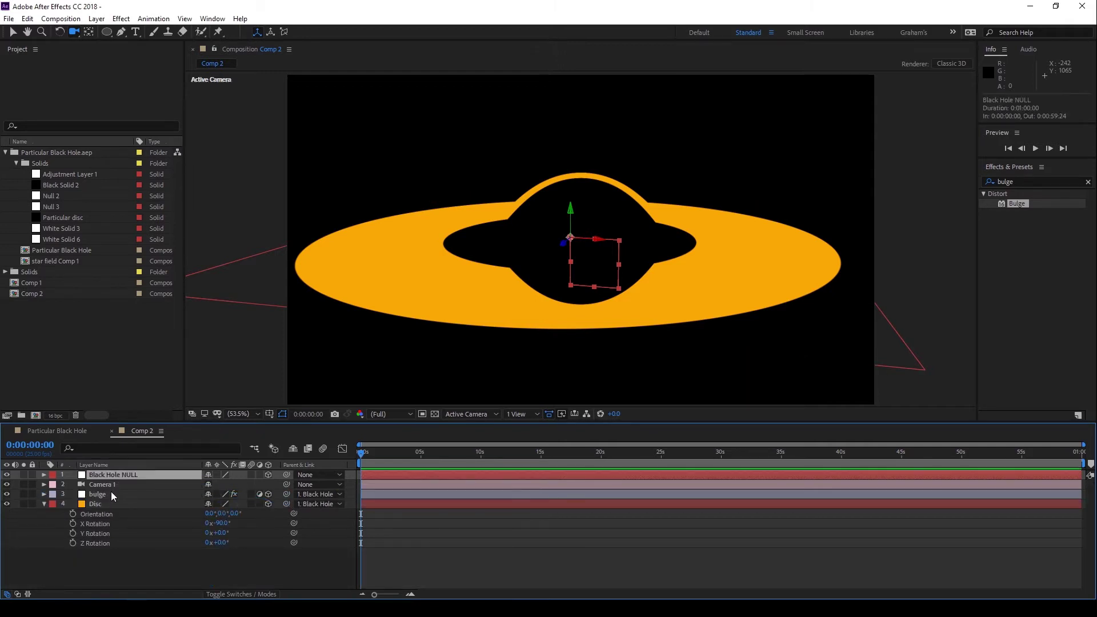
# Drive Bulge Center with the toComp expression from Notepad, following Black Hole NULL.
pyautogui.click(44, 495)
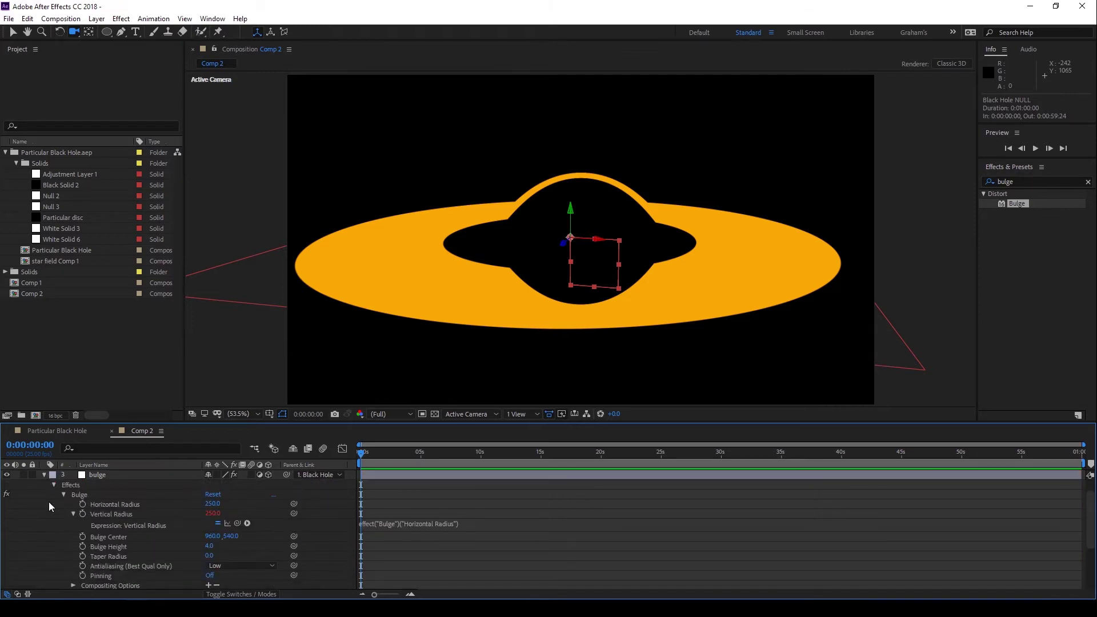
pyautogui.keyDown('alt'); pyautogui.click(82, 536); pyautogui.keyUp('alt')
pyautogui.hotkey('alt', 'Tab')
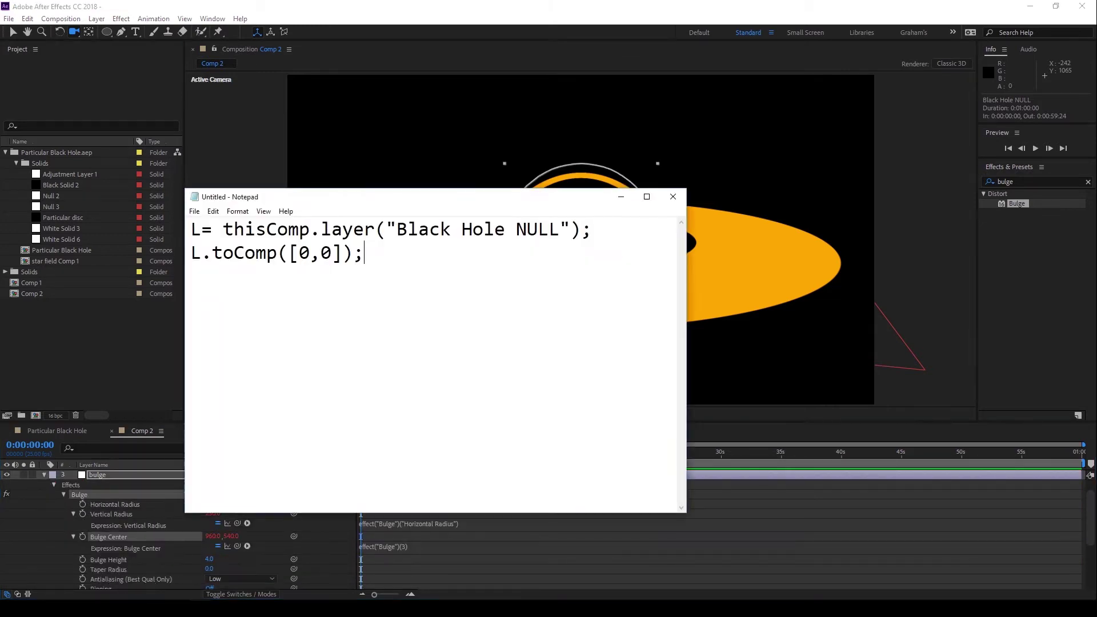
pyautogui.hotkey('ctrl', 'a')
pyautogui.hotkey('ctrl', 'c')
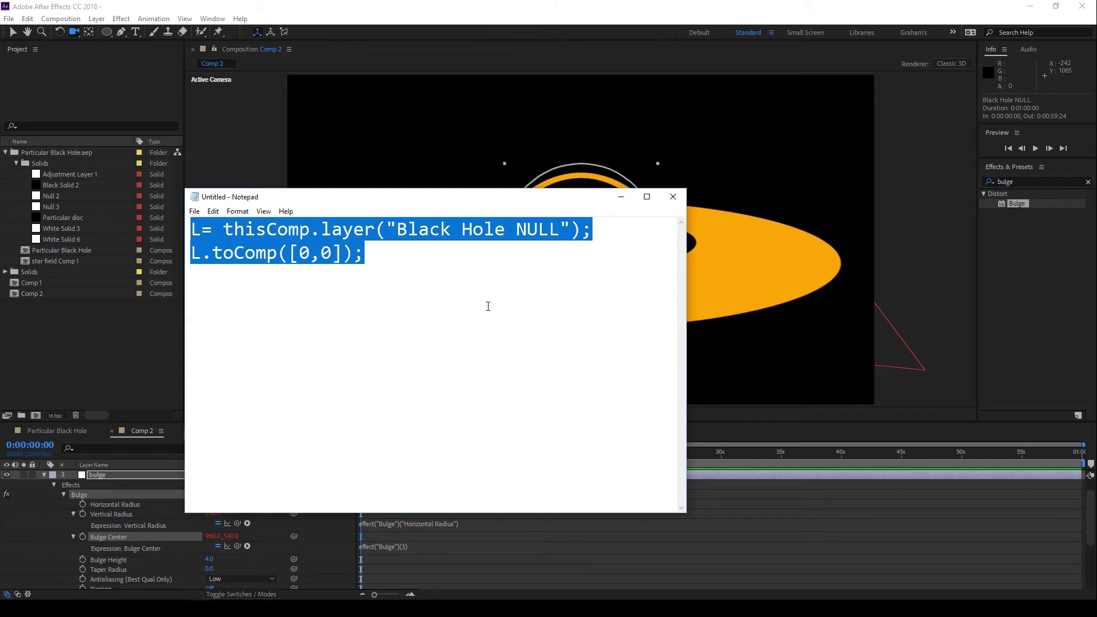
pyautogui.click(390, 547)
pyautogui.hotkey('ctrl', 'v')
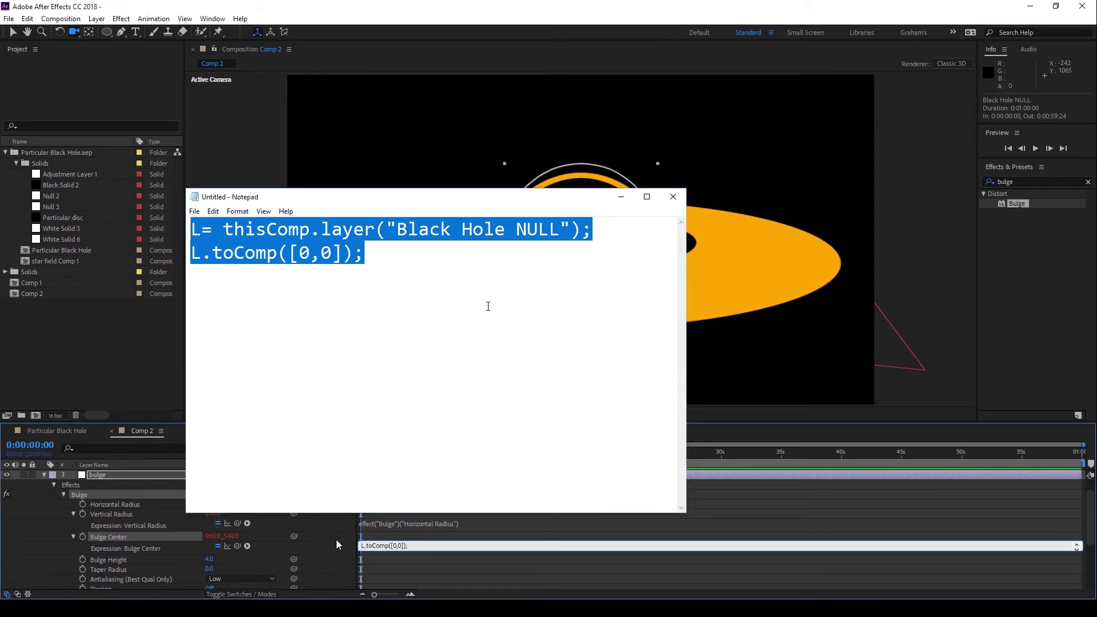
pyautogui.click(336, 539)
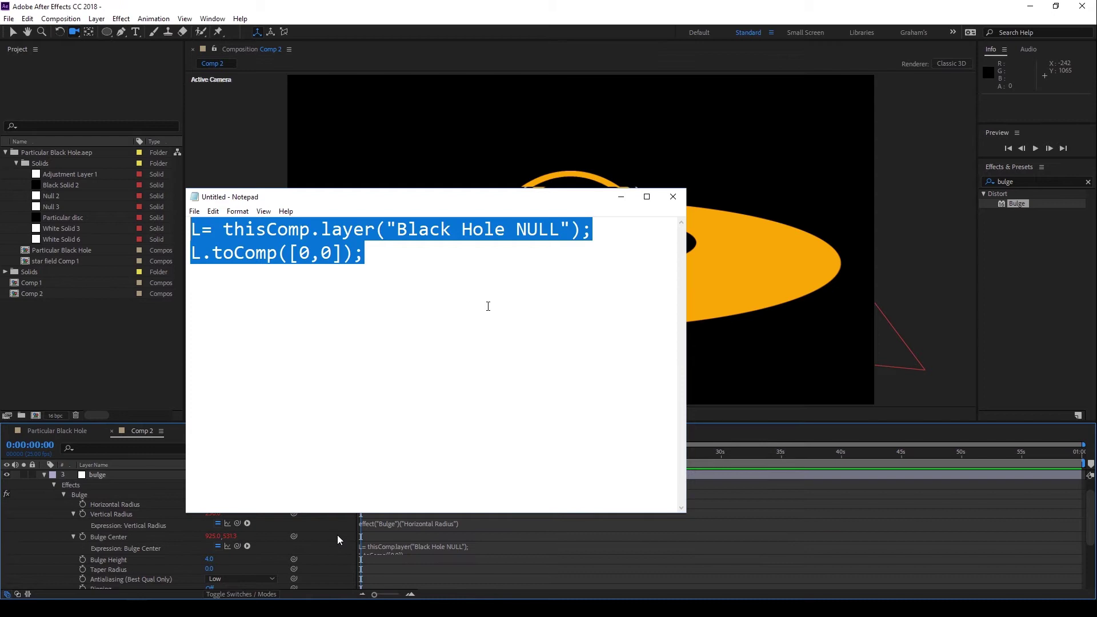
pyautogui.scroll(2, 103, 514)
pyautogui.click(115, 484)
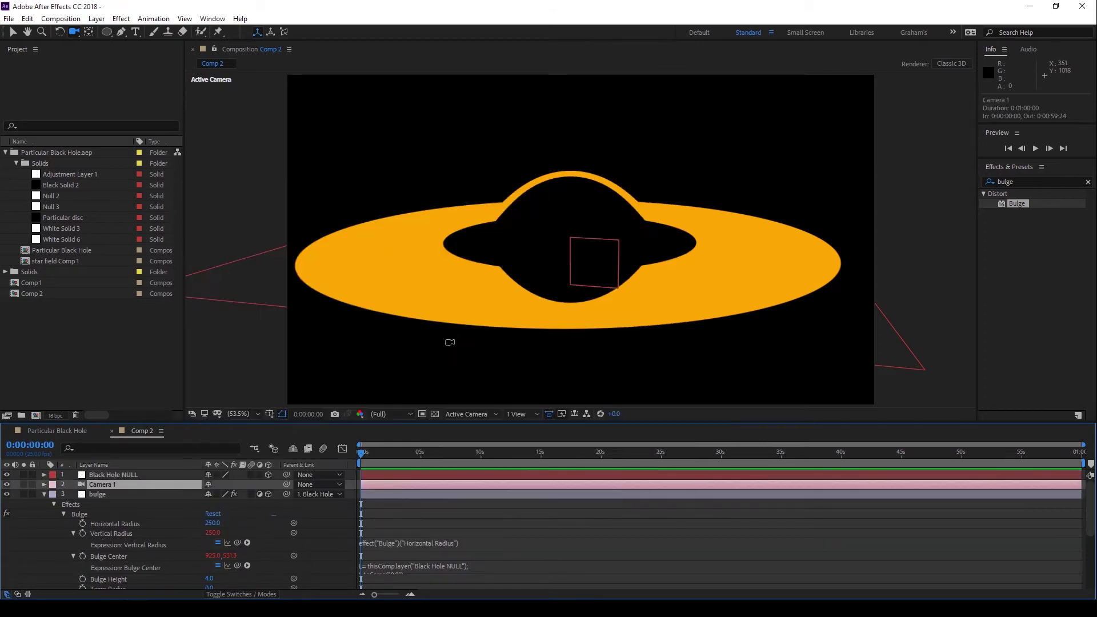
# Orbit Camera 1 around the disc, checking camera and bulge positions stay aligned.
pyautogui.moveTo(497, 244); pyautogui.dragTo(511, 222)
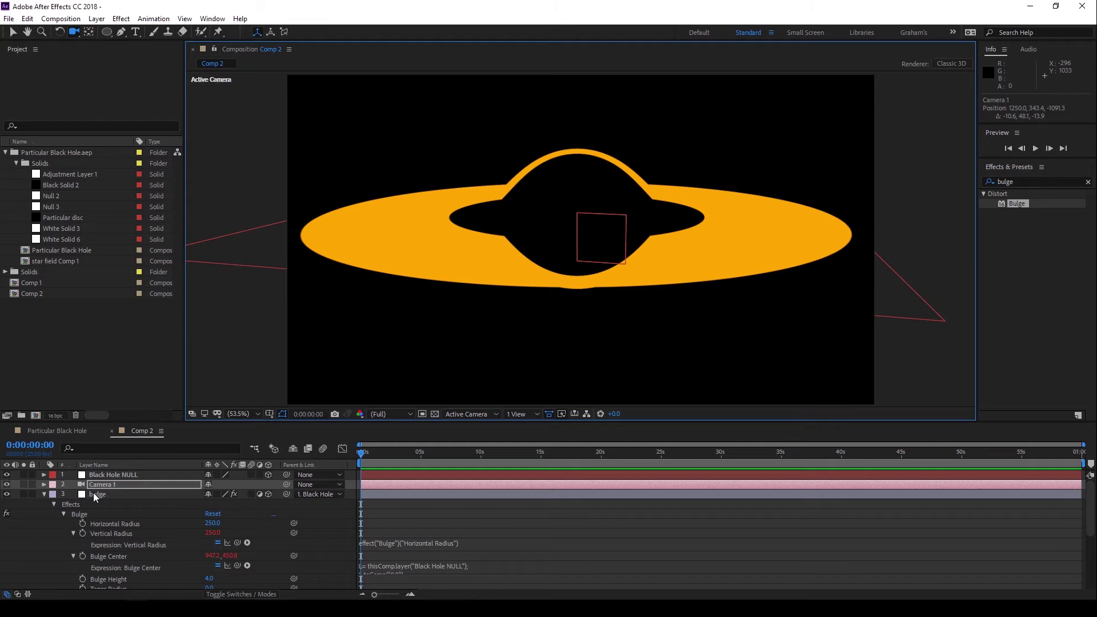
pyautogui.click(116, 495)
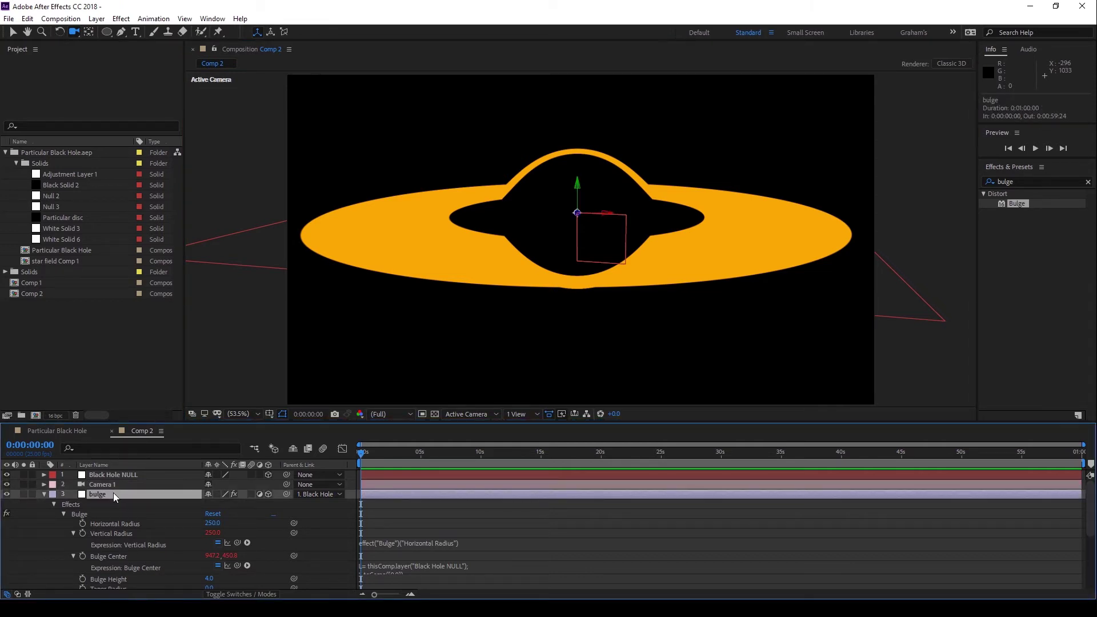
pyautogui.click(111, 483)
pyautogui.press('p')
pyautogui.click(118, 507)
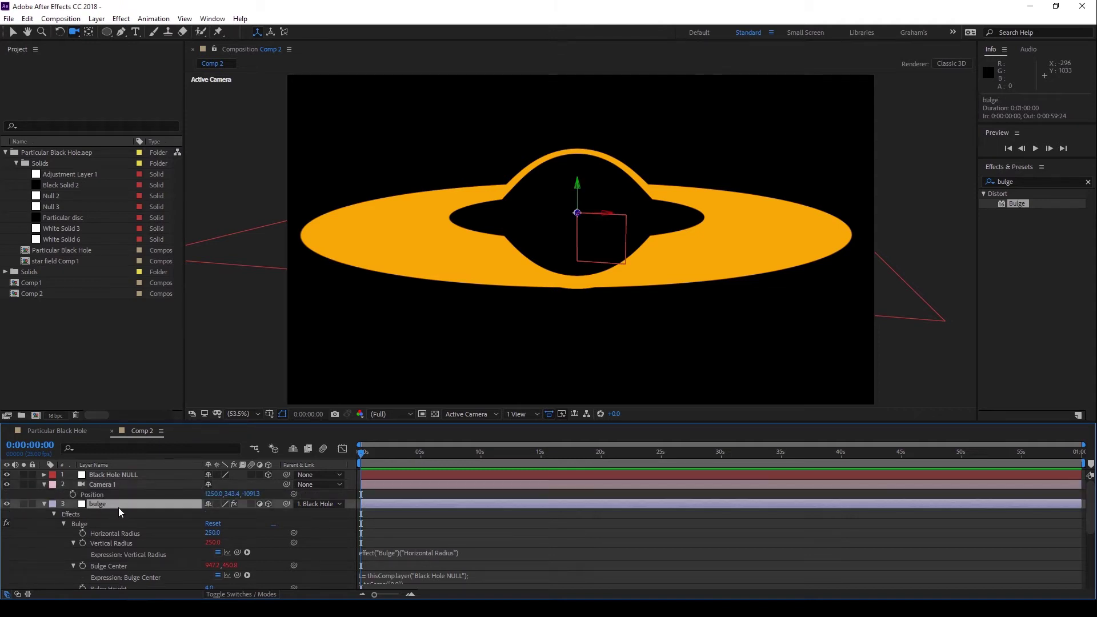
pyautogui.press('p')
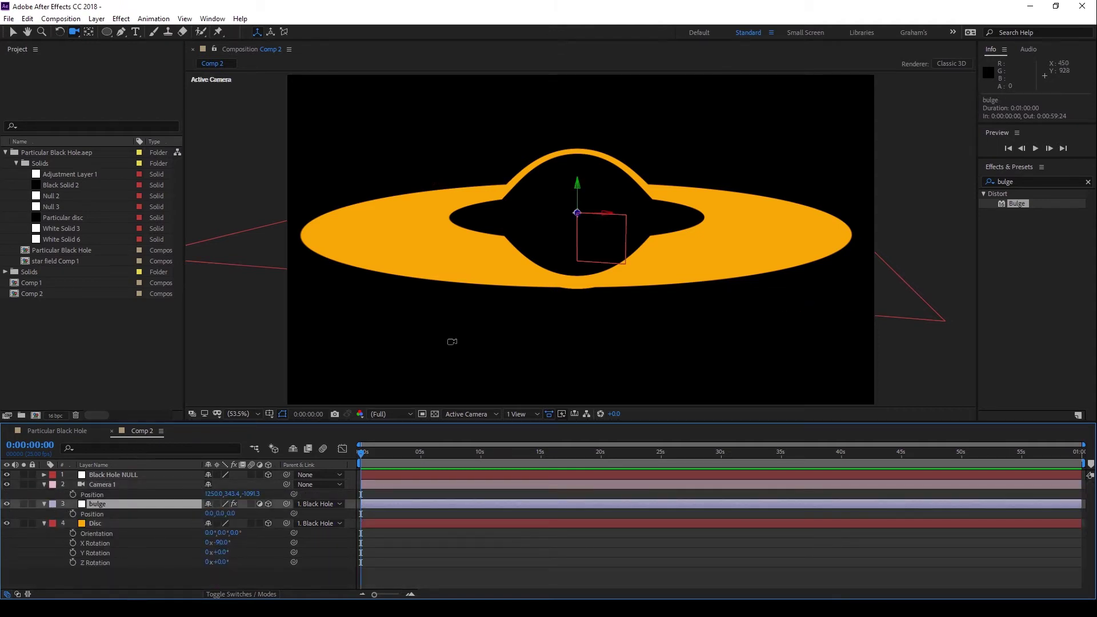
pyautogui.moveTo(569, 241); pyautogui.dragTo(550, 277)
# Raise the bulge layer's Bulge Horizontal Radius to 319, with Vertical Radius following.
pyautogui.click(130, 505)
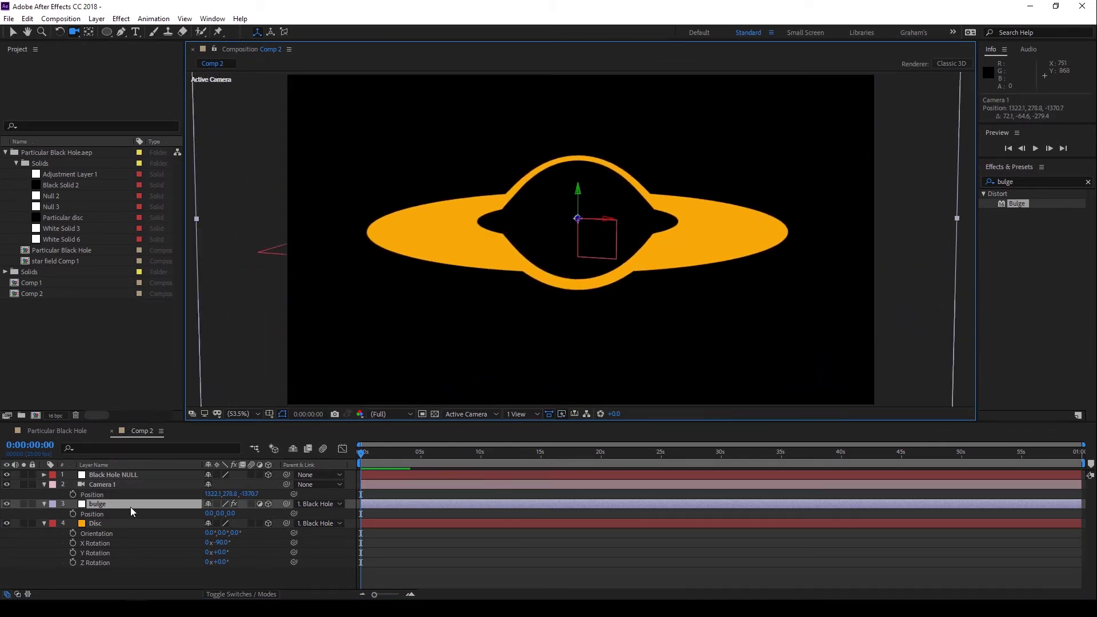
pyautogui.click(45, 504)
pyautogui.click(44, 504)
pyautogui.scroll(-1, 62, 527)
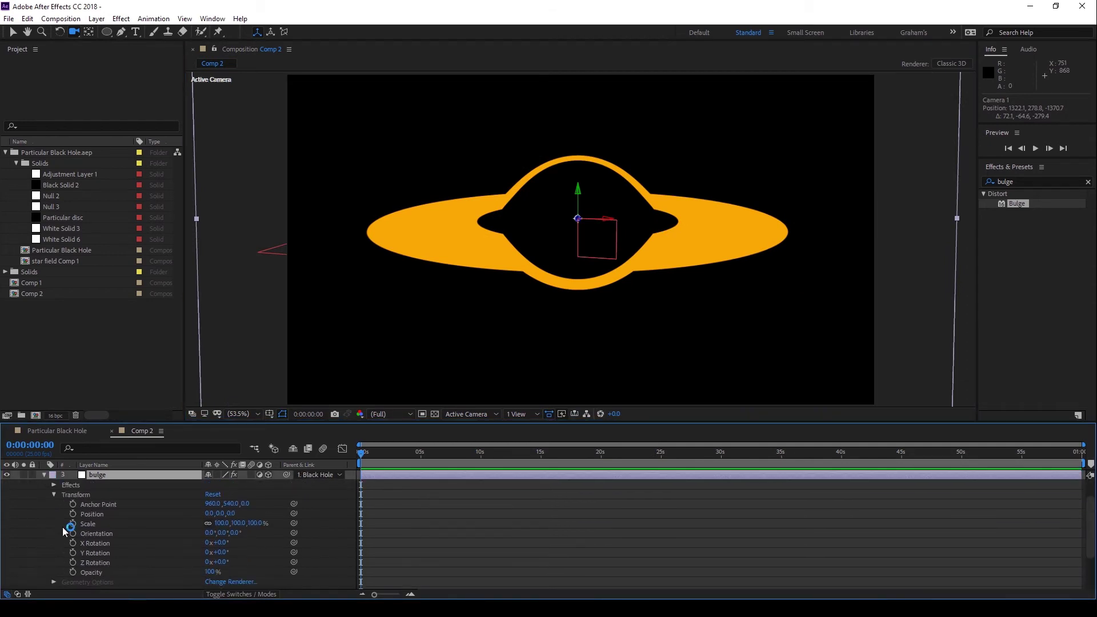
pyautogui.click(54, 485)
pyautogui.click(62, 495)
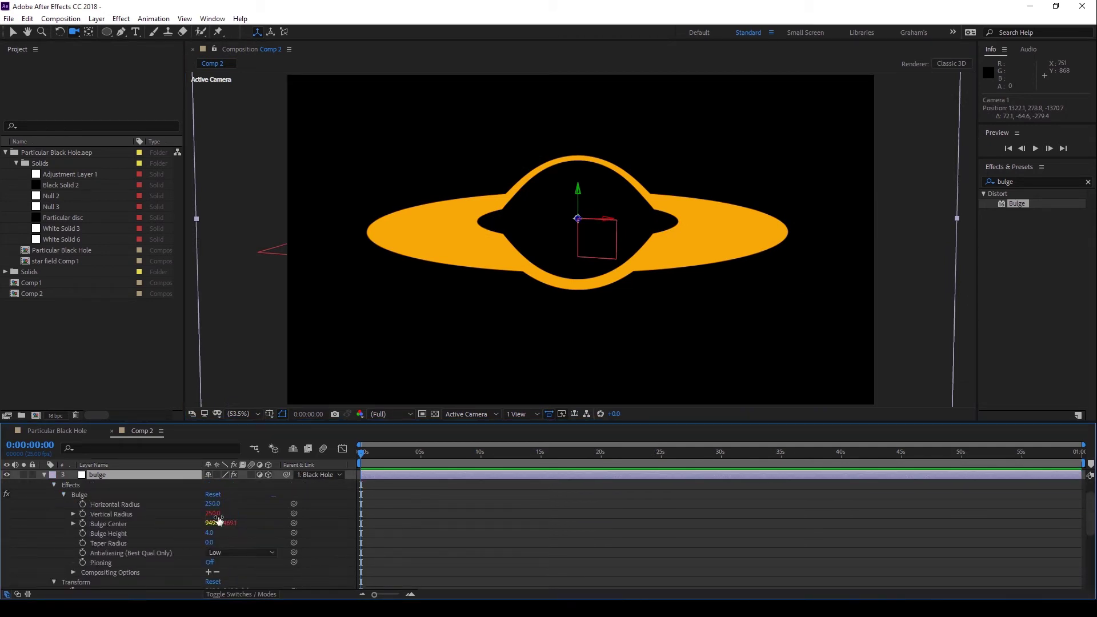
pyautogui.moveTo(213, 504); pyautogui.dragTo(257, 504)
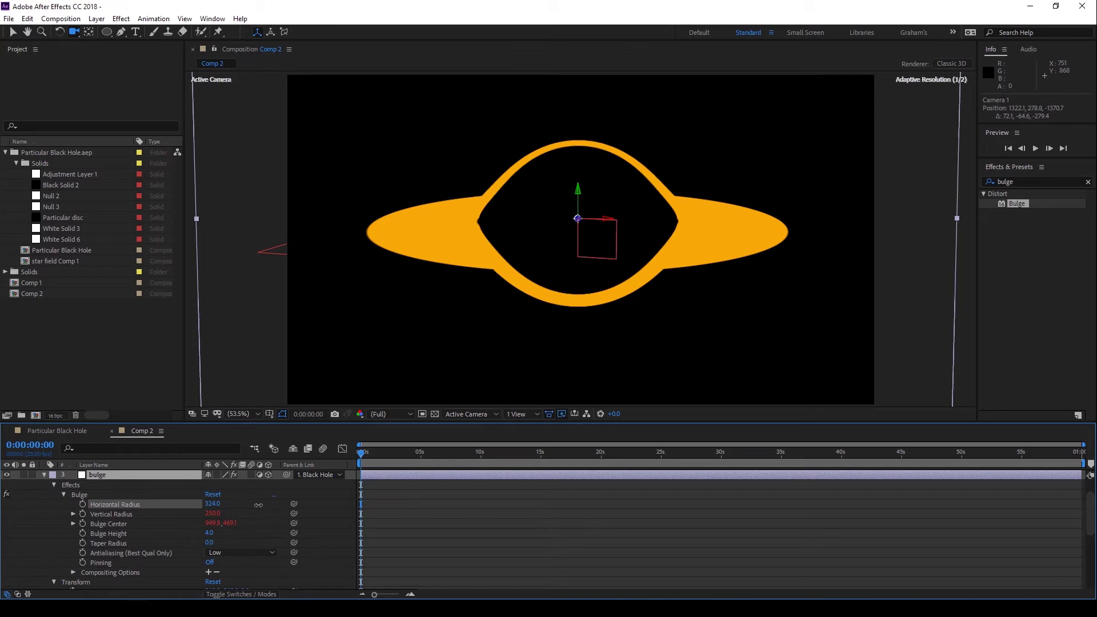
pyautogui.click(142, 522)
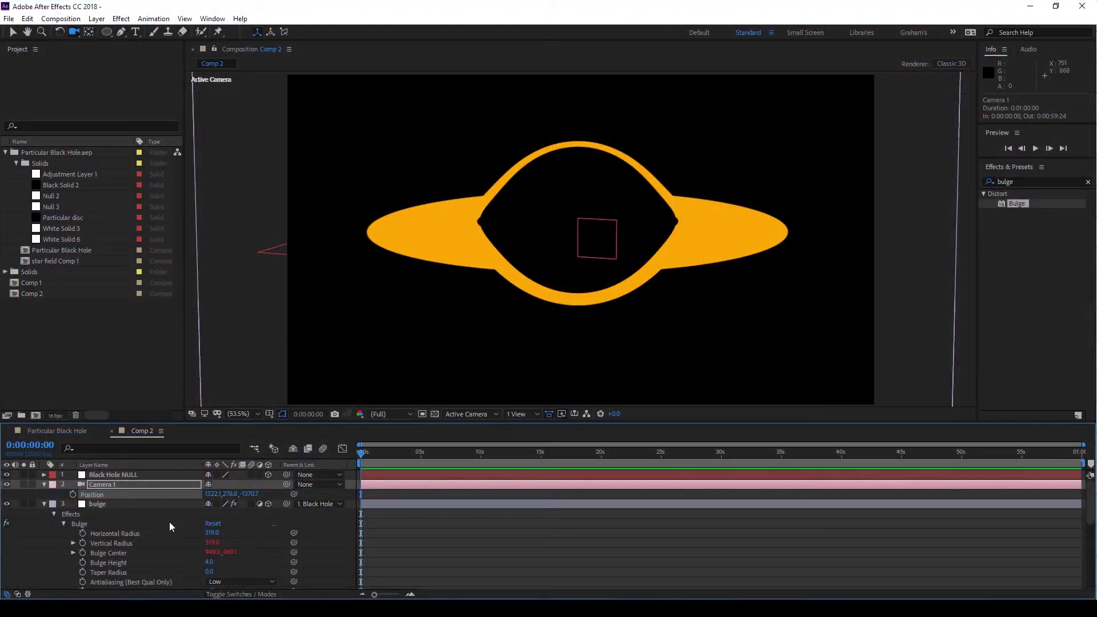
# Set Camera 1's Position X to 0 and Y to 600.
pyautogui.click(212, 494)
pyautogui.write('0')
pyautogui.press('Return')
pyautogui.click(226, 493)
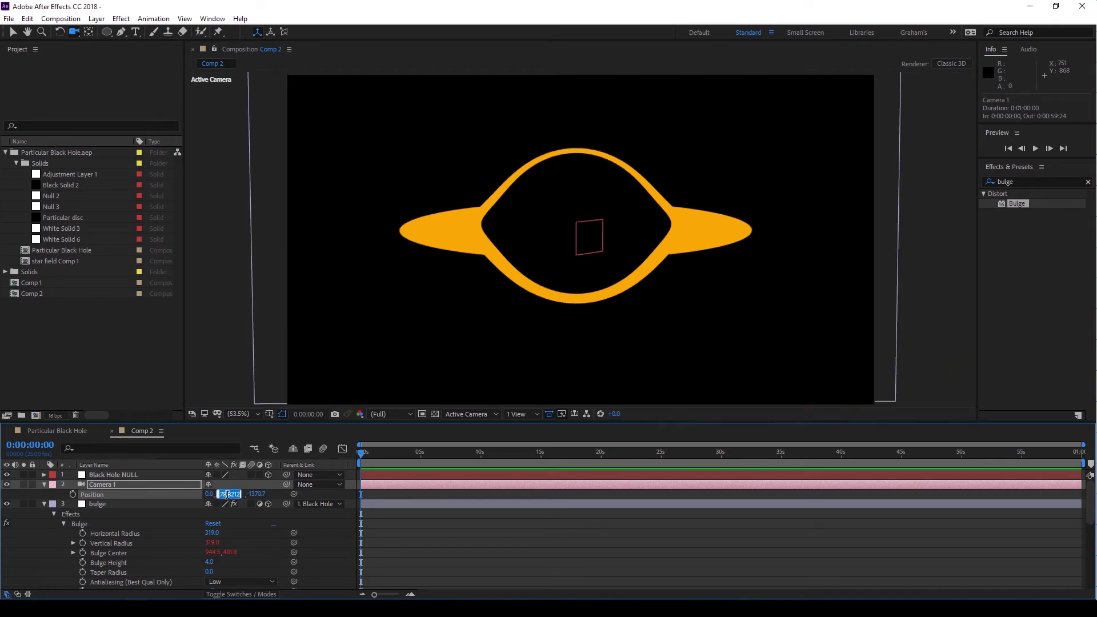
pyautogui.write('540')
pyautogui.press('Return')
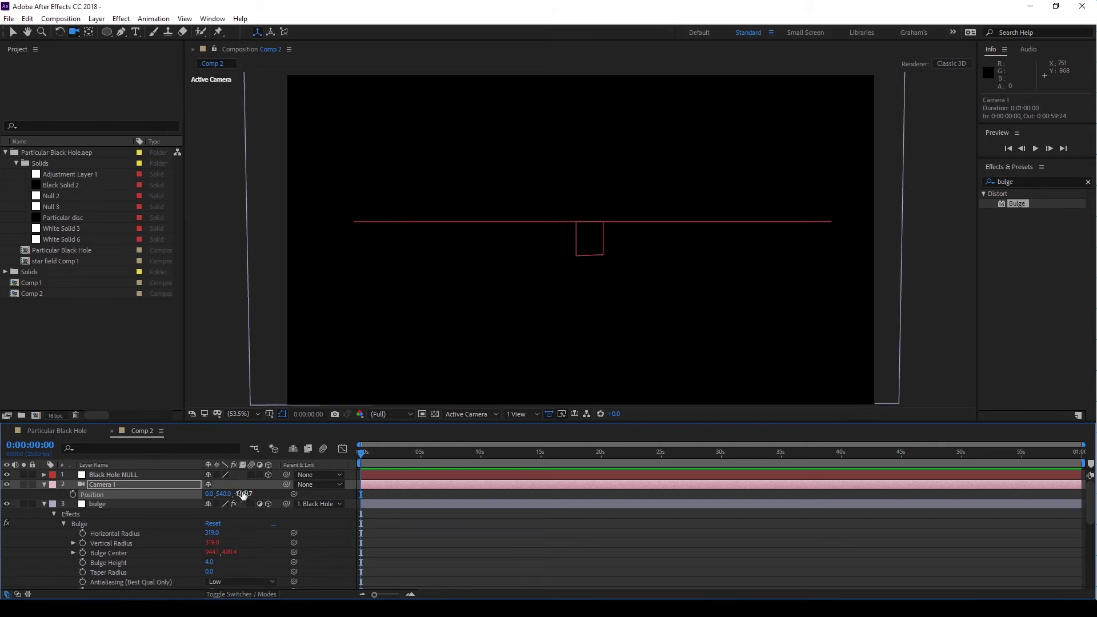
pyautogui.moveTo(222, 494); pyautogui.dragTo(226, 494)
pyautogui.click(226, 494)
pyautogui.write('600')
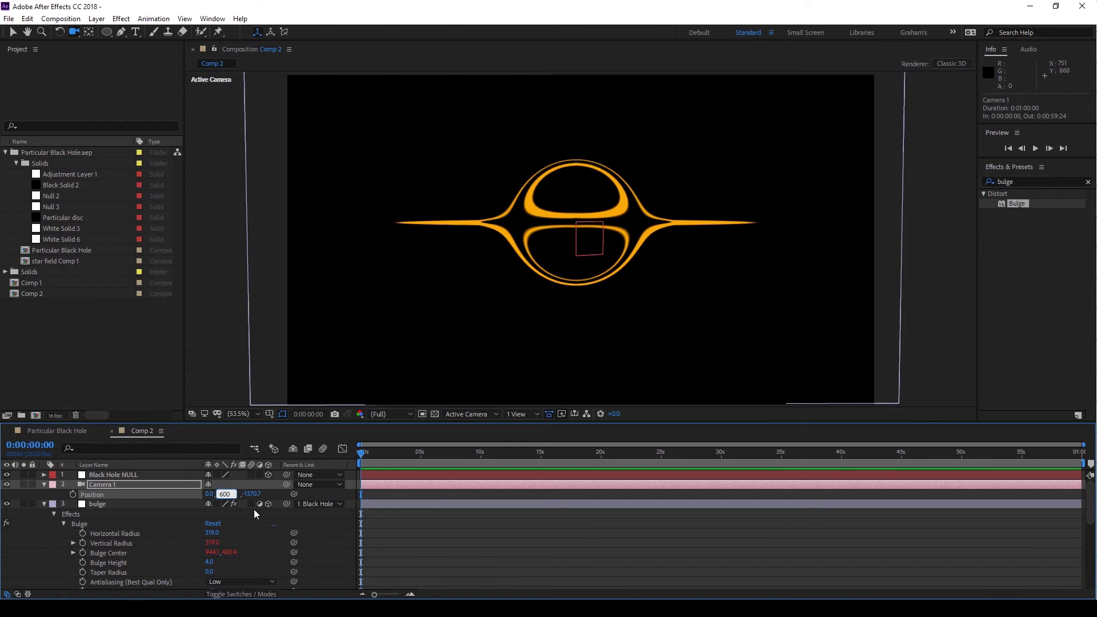
pyautogui.press('Return')
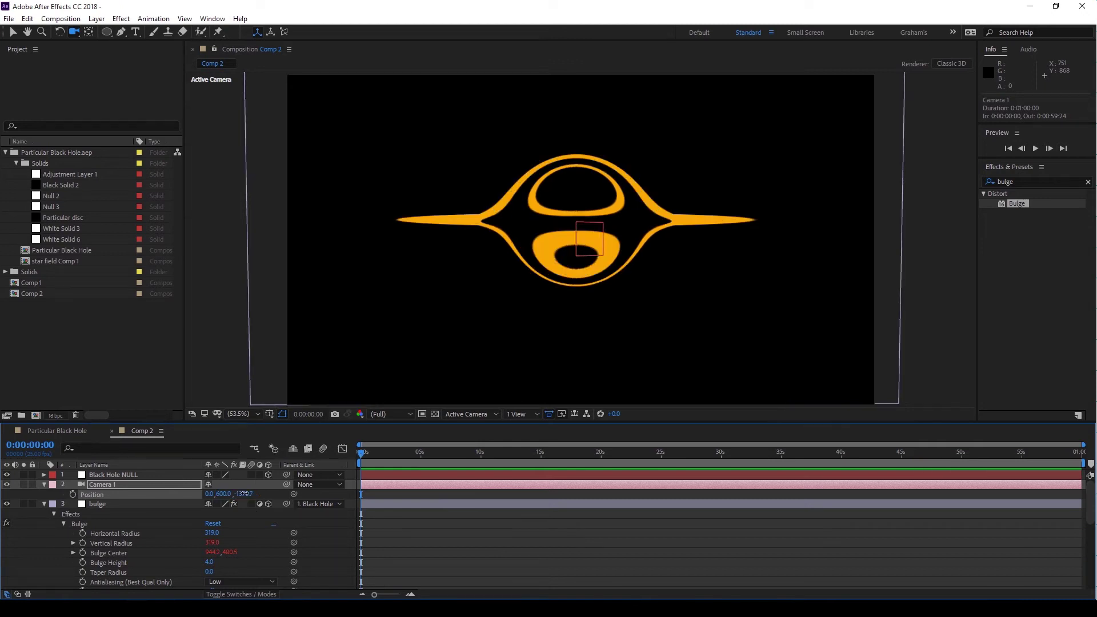
# Set Camera 1's Z position to -1000, then adjust Z again.
pyautogui.click(242, 494)
pyautogui.write('-1000')
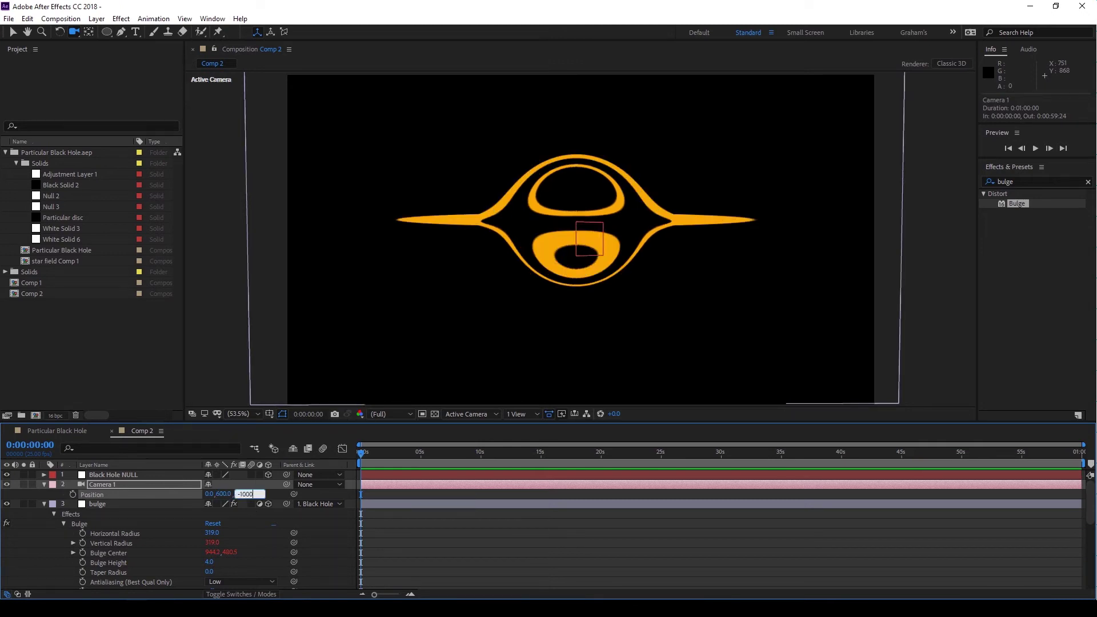
pyautogui.press('Return')
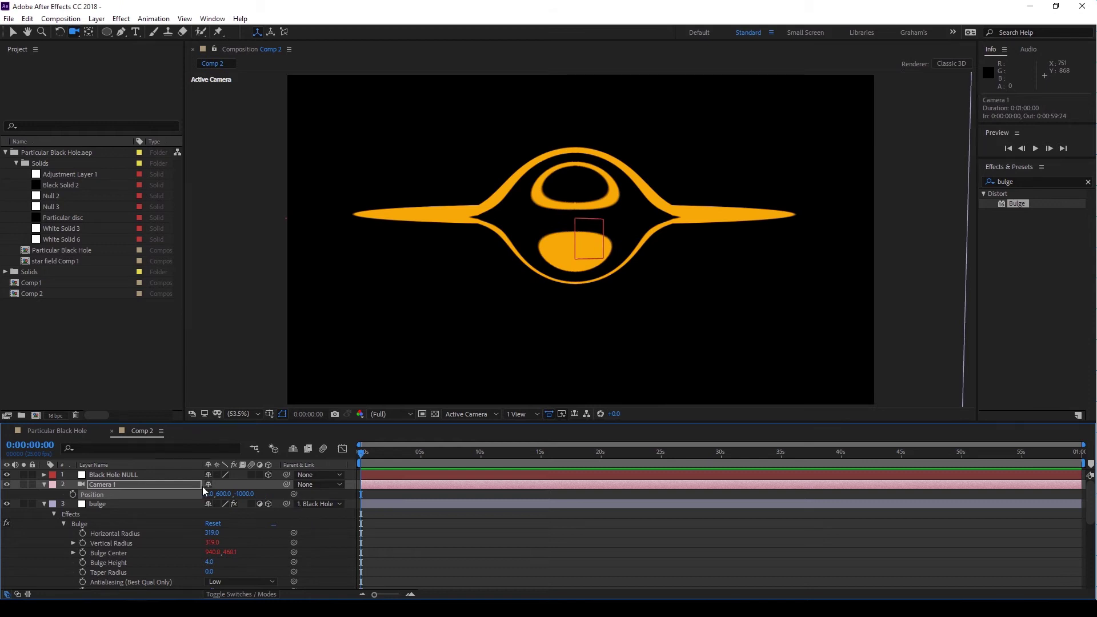
pyautogui.click(126, 504)
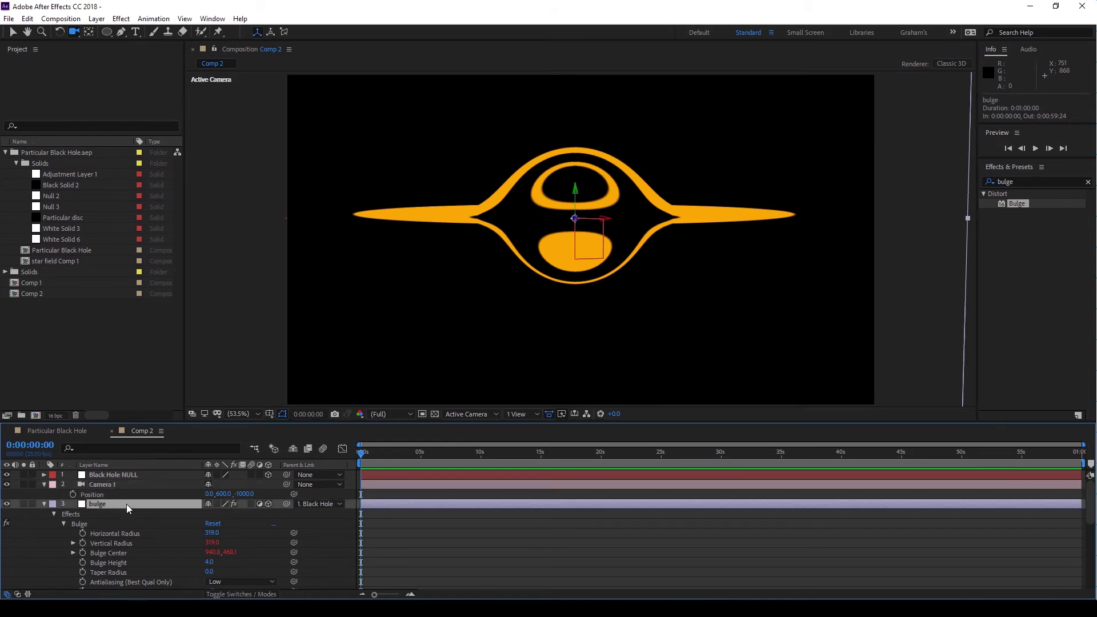
pyautogui.press('p')
pyautogui.click(243, 493)
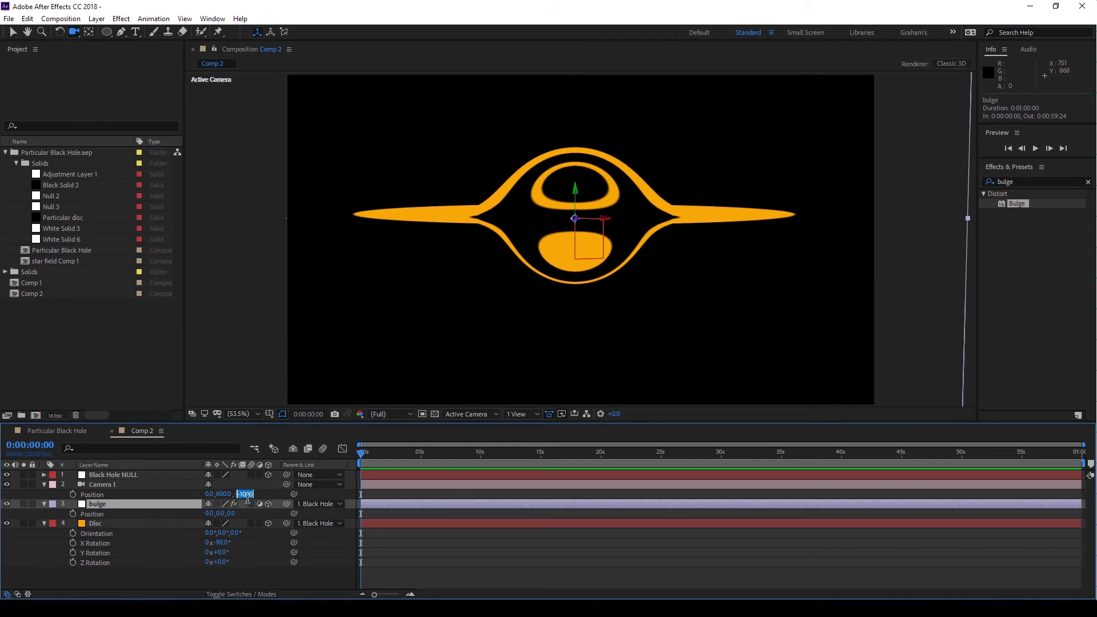
pyautogui.write('10000')
pyautogui.press('Return')
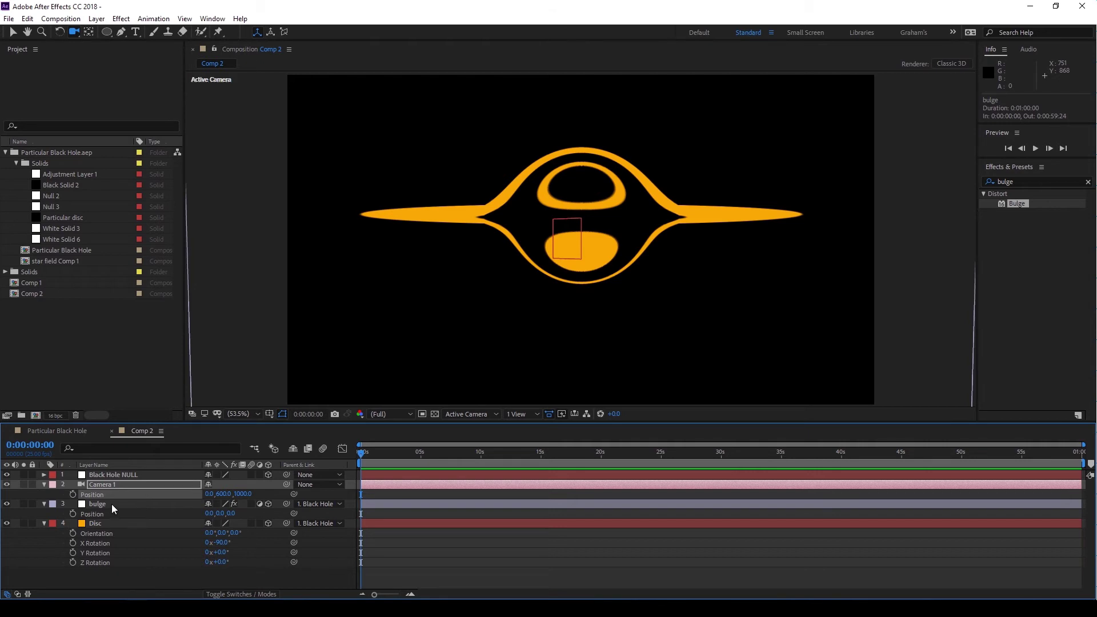
# Enter 480 as the Bulge effect's Horizontal Radius.
pyautogui.click(44, 504)
pyautogui.click(44, 504)
pyautogui.scroll(-2, 56, 523)
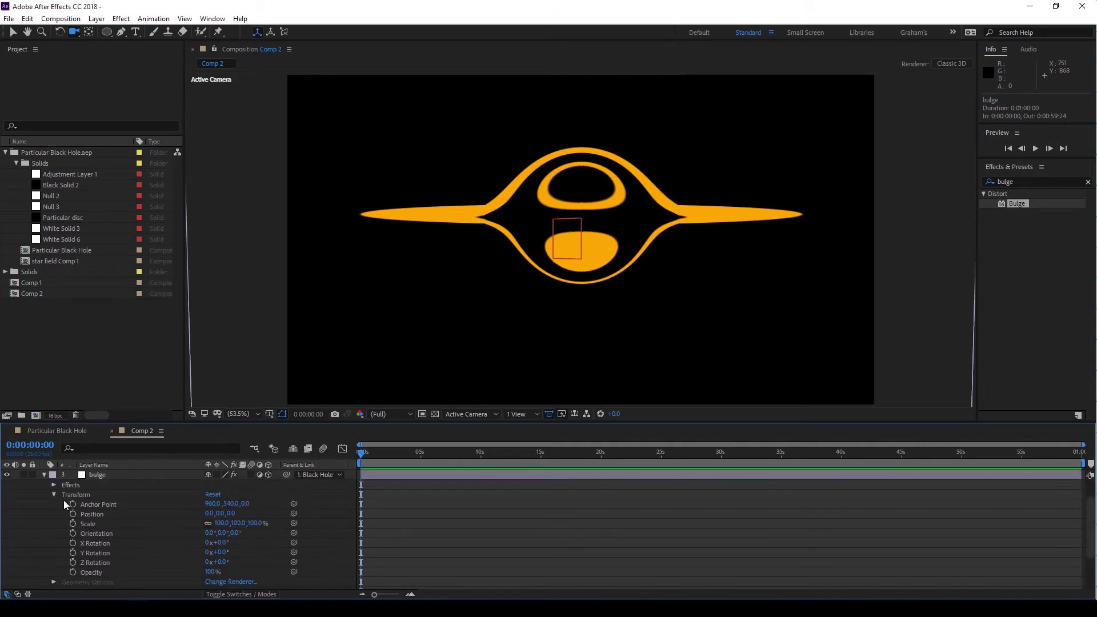
pyautogui.click(54, 485)
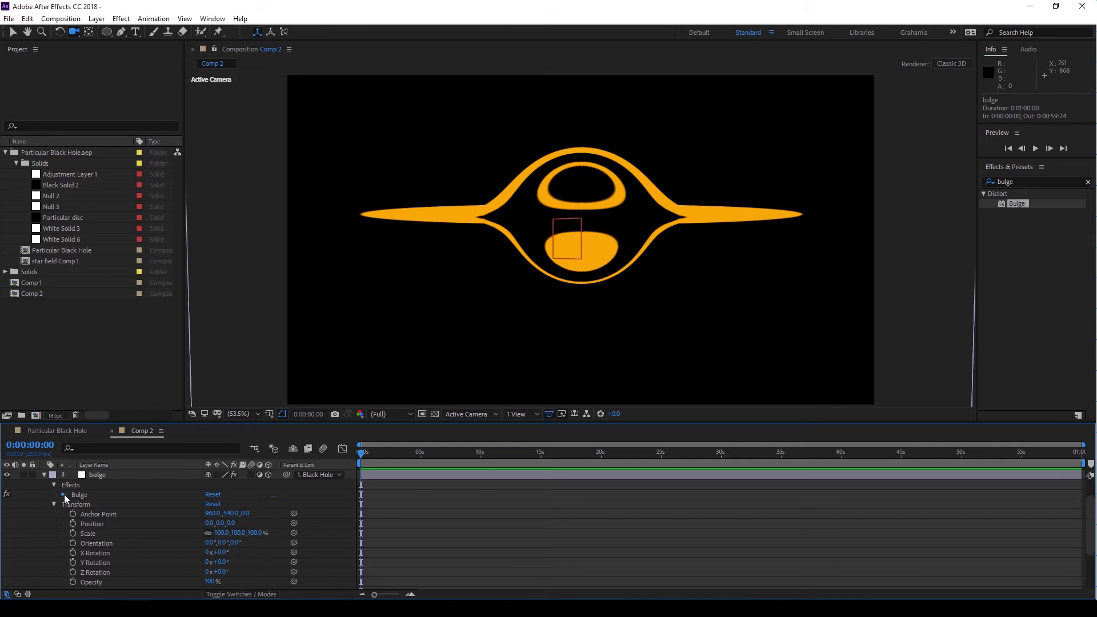
pyautogui.click(64, 494)
pyautogui.moveTo(211, 504)
pyautogui.mouseDown()
pyautogui.moveTo(163, 506)
pyautogui.moveTo(203, 505)
pyautogui.mouseUp()
pyautogui.click(209, 504)
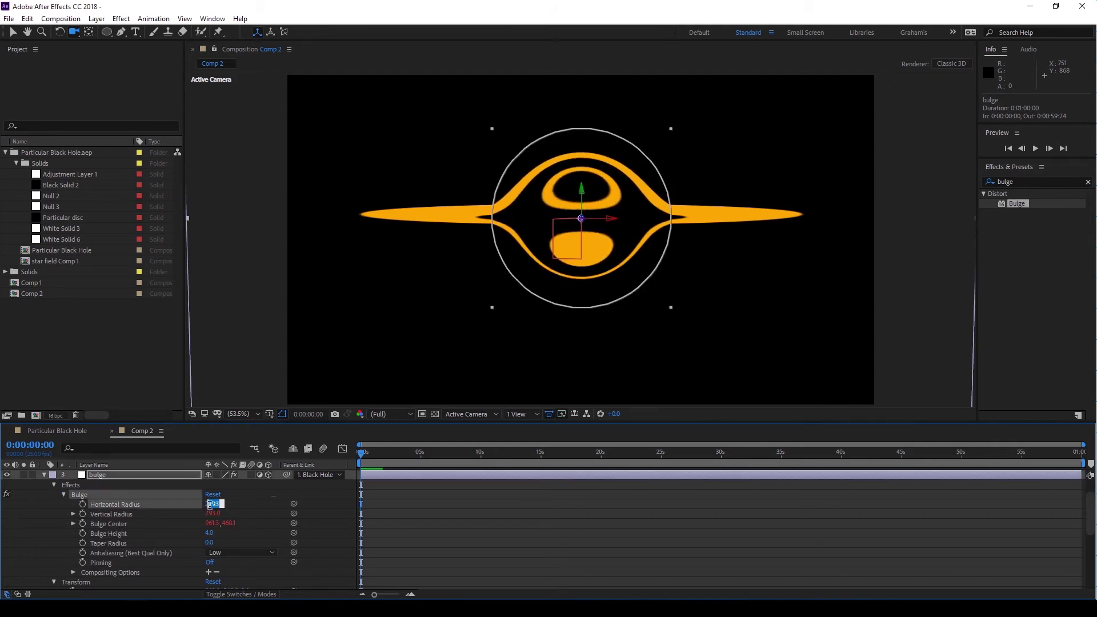
pyautogui.write('480')
pyautogui.press('Return')
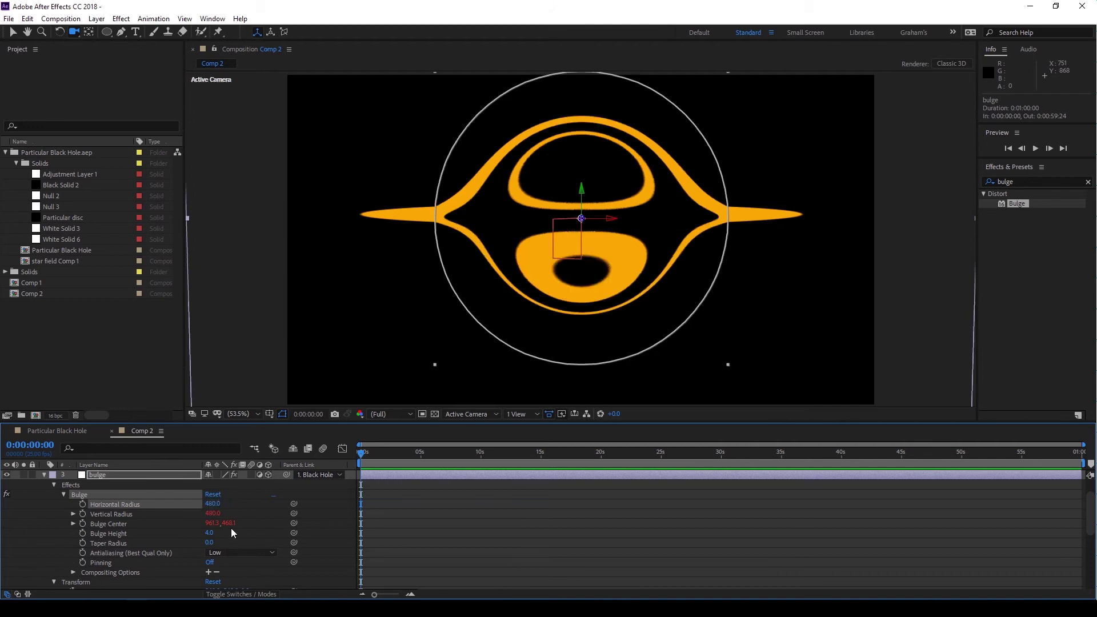
# Move Camera 1 back to Z 2500 and scrub Bulge Horizontal Radius down to about 175.
pyautogui.scroll(1, 53, 524)
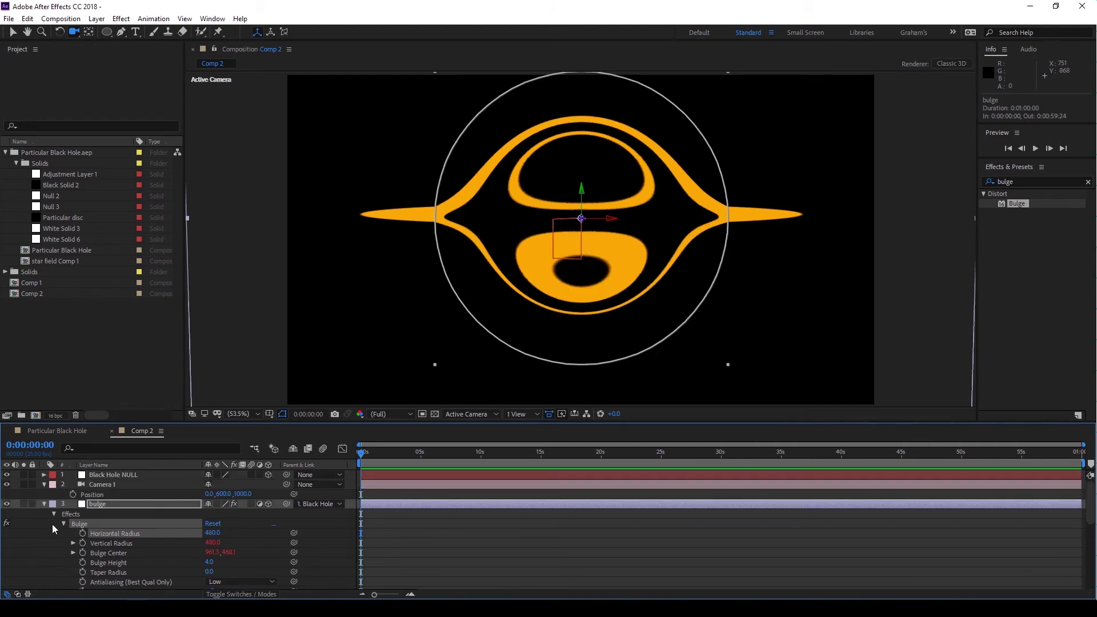
pyautogui.click(110, 485)
pyautogui.click(244, 494)
pyautogui.write('25000')
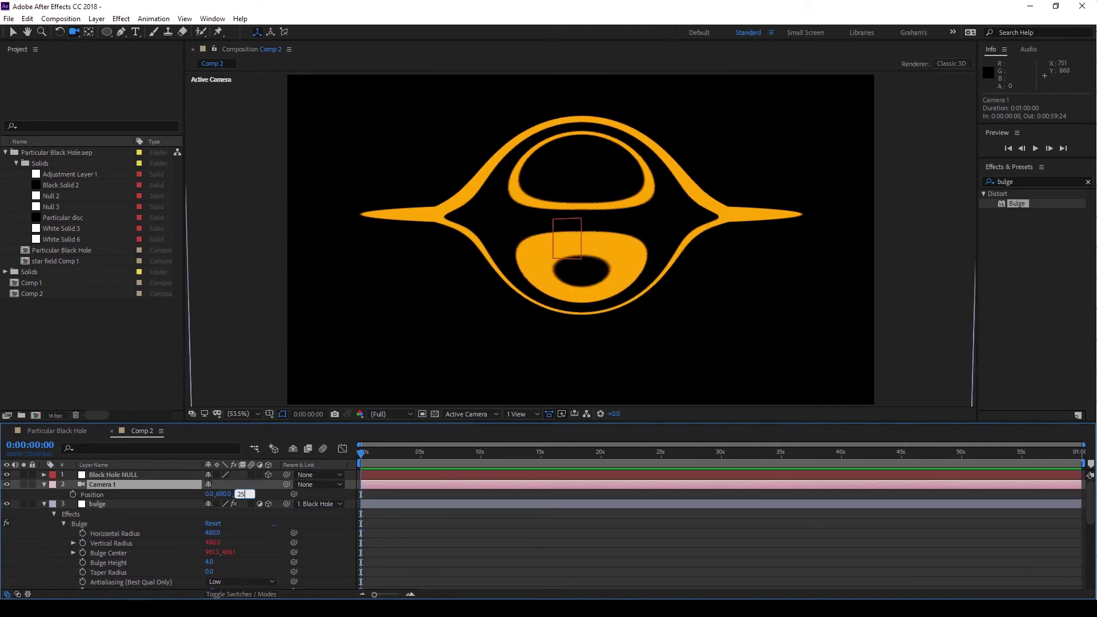
pyautogui.press('Return')
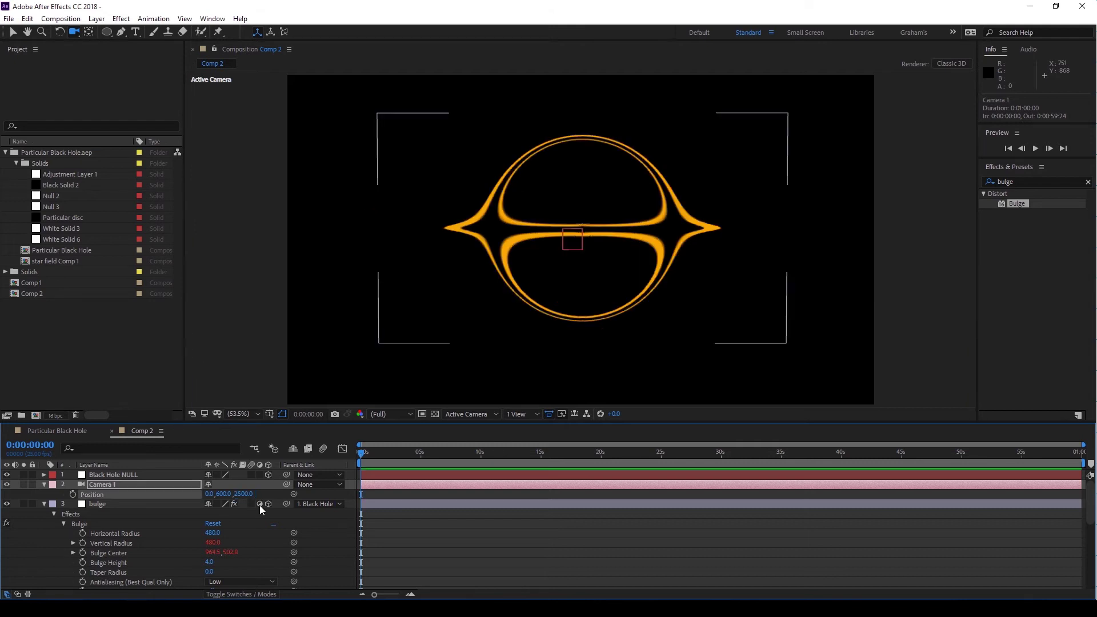
pyautogui.moveTo(209, 533); pyautogui.dragTo(46, 546)
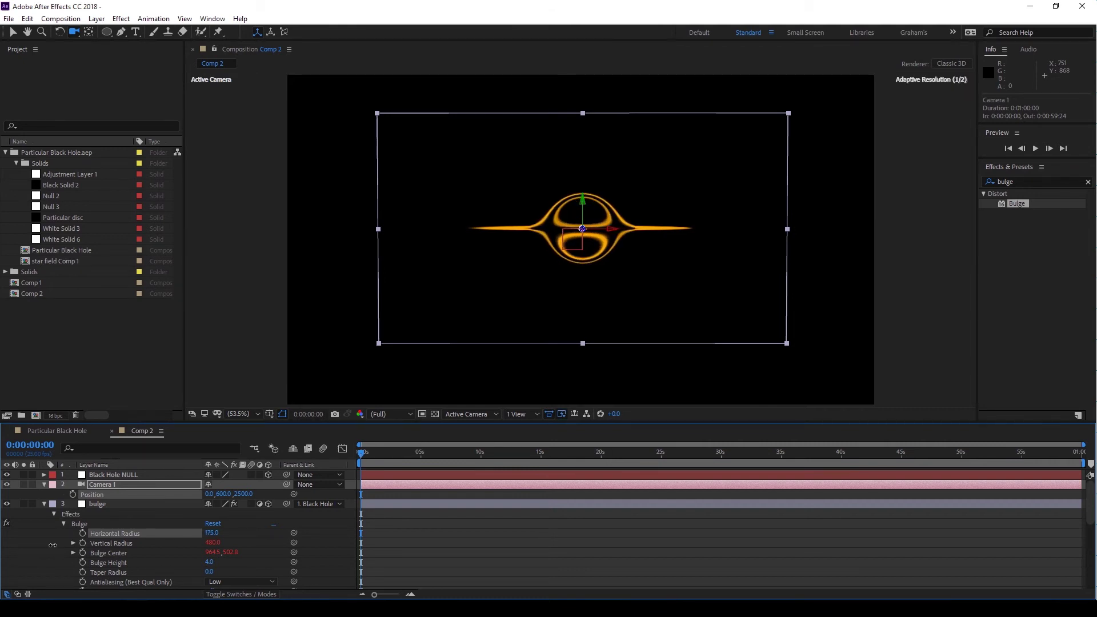
# Enter 180 for the Bulge Horizontal Radius.
pyautogui.click(209, 533)
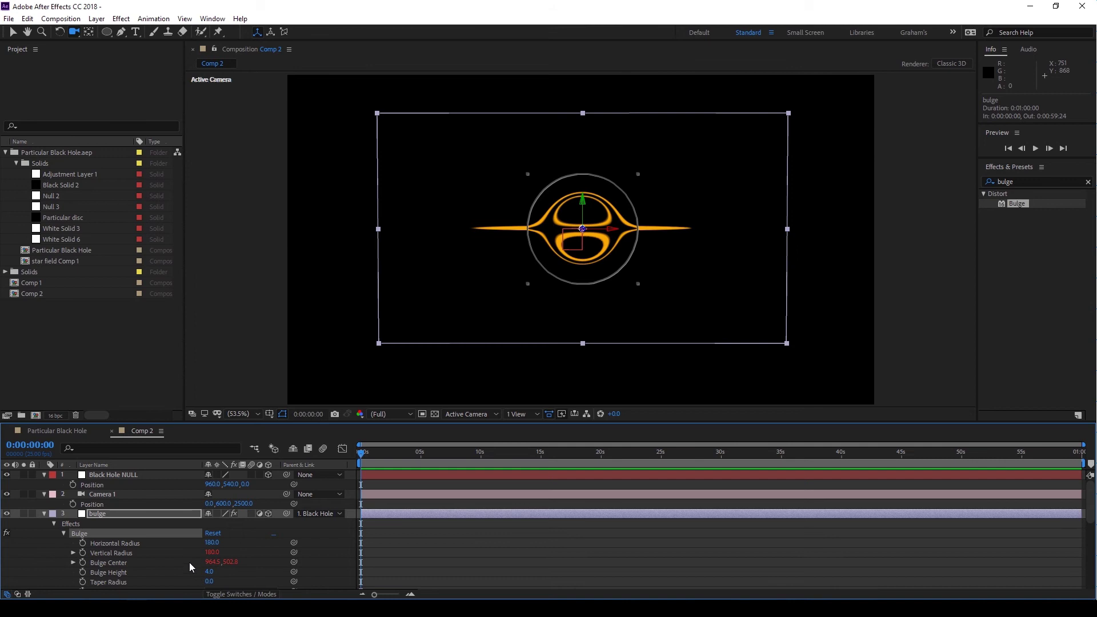
# Write a Horizontal Radius expression: 480000 / length() of Camera 1 and Black Hole NULL positions.
pyautogui.keyDown('alt'); pyautogui.click(83, 543); pyautogui.keyUp('alt')
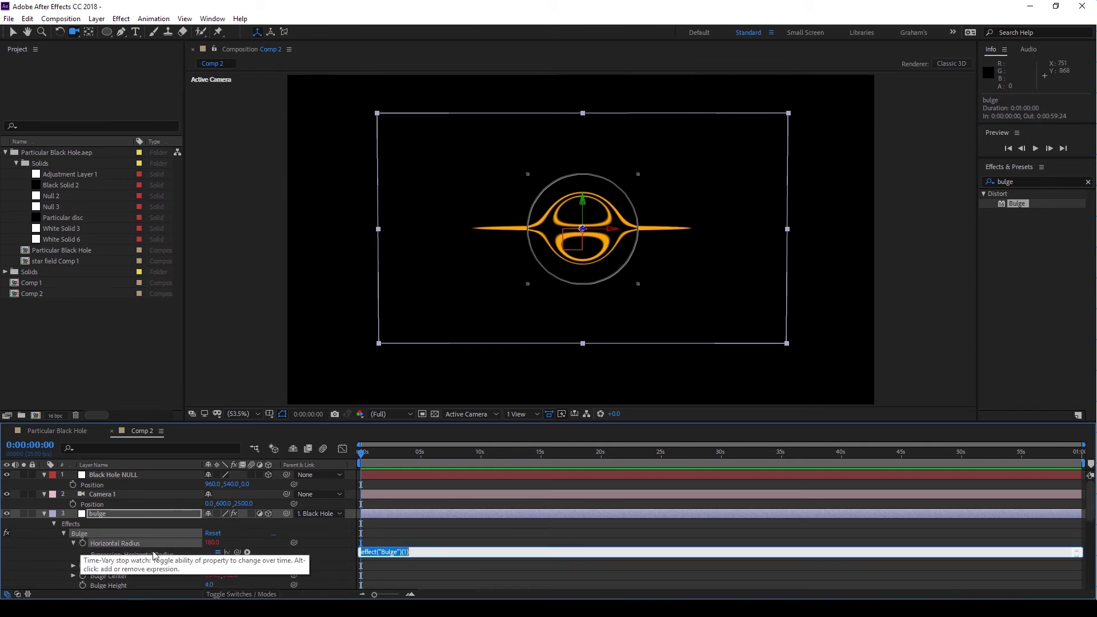
pyautogui.write('480000/')
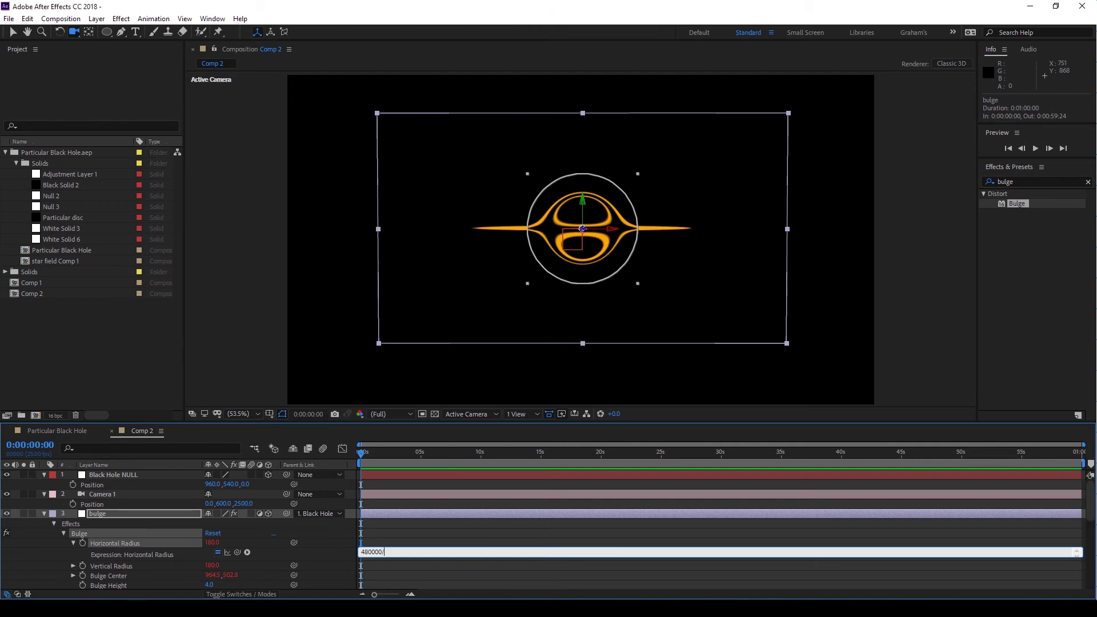
pyautogui.click(247, 553)
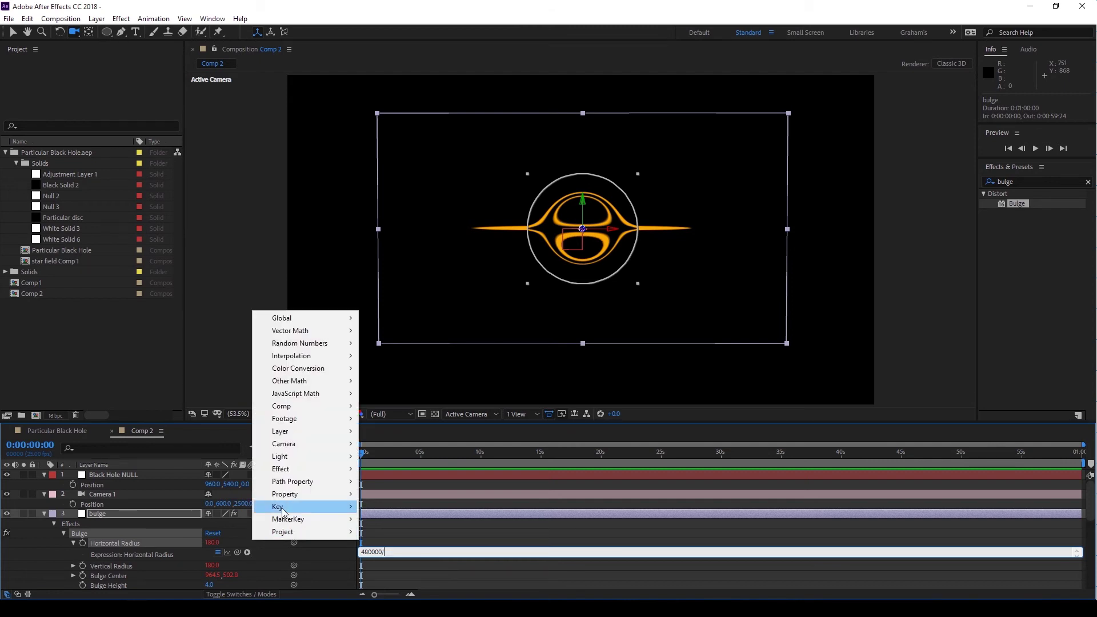
pyautogui.moveTo(307, 336)
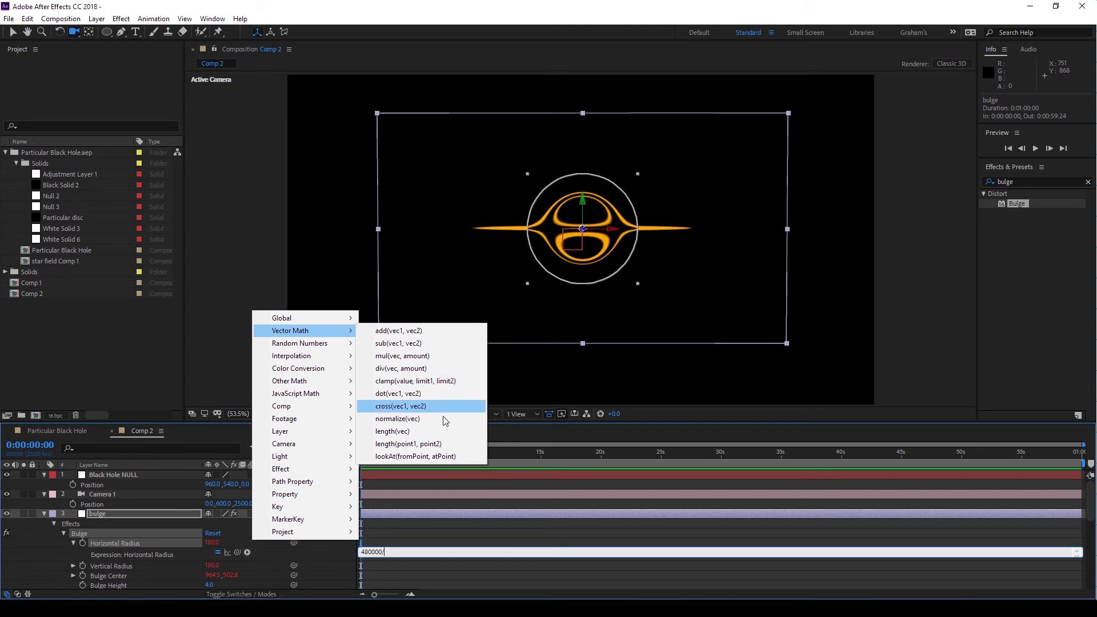
pyautogui.click(474, 446)
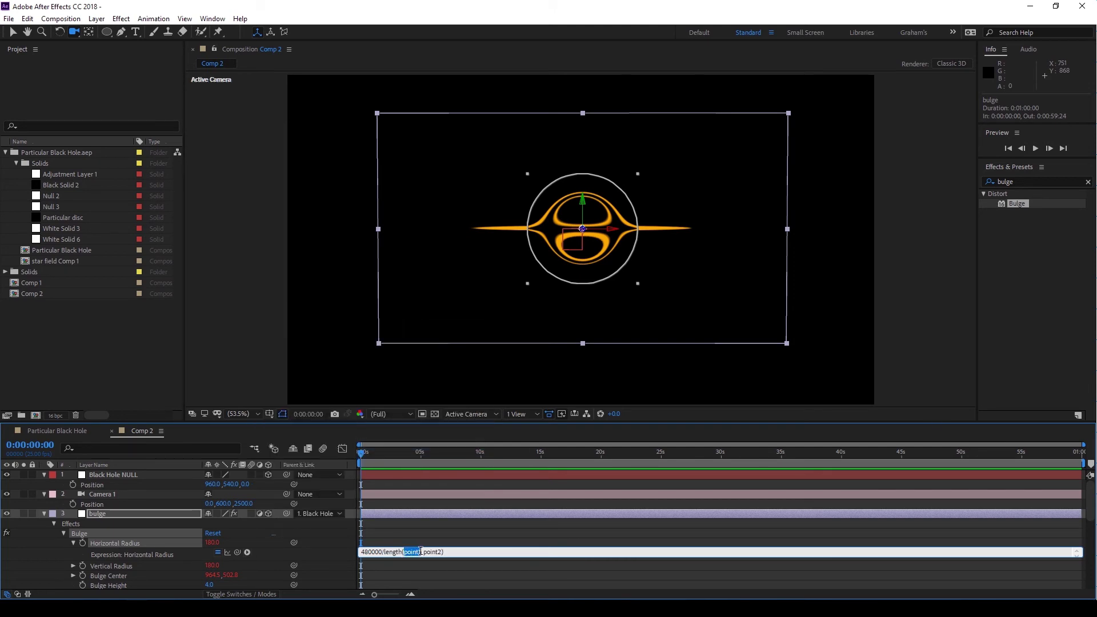
pyautogui.moveTo(238, 552); pyautogui.dragTo(114, 507)
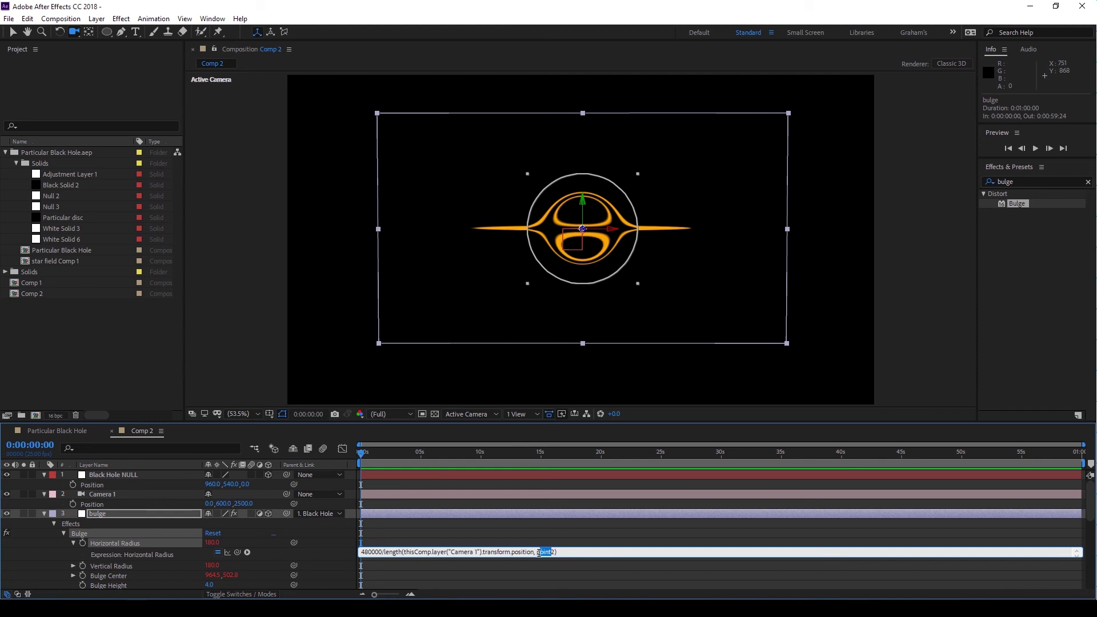
pyautogui.click(542, 553)
pyautogui.press('BackSpace')
pyautogui.press('BackSpace')
pyautogui.moveTo(295, 546); pyautogui.dragTo(140, 486)
pyautogui.click(57, 557)
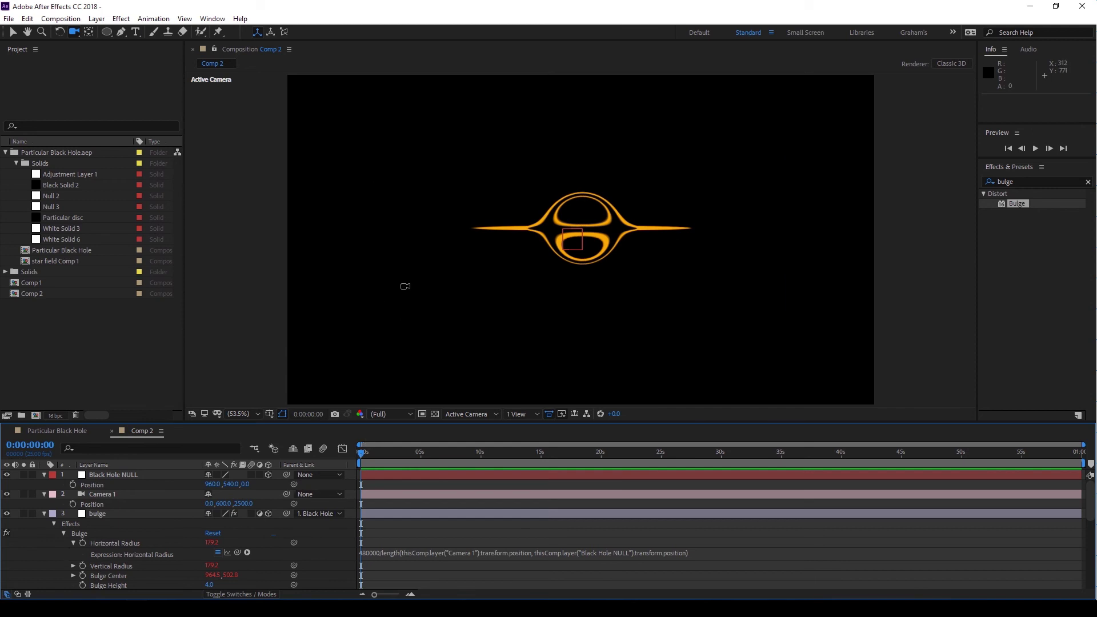
# Orbit Camera 1 to view the warped disc from a new angle.
pyautogui.moveTo(554, 219); pyautogui.dragTo(588, 237)
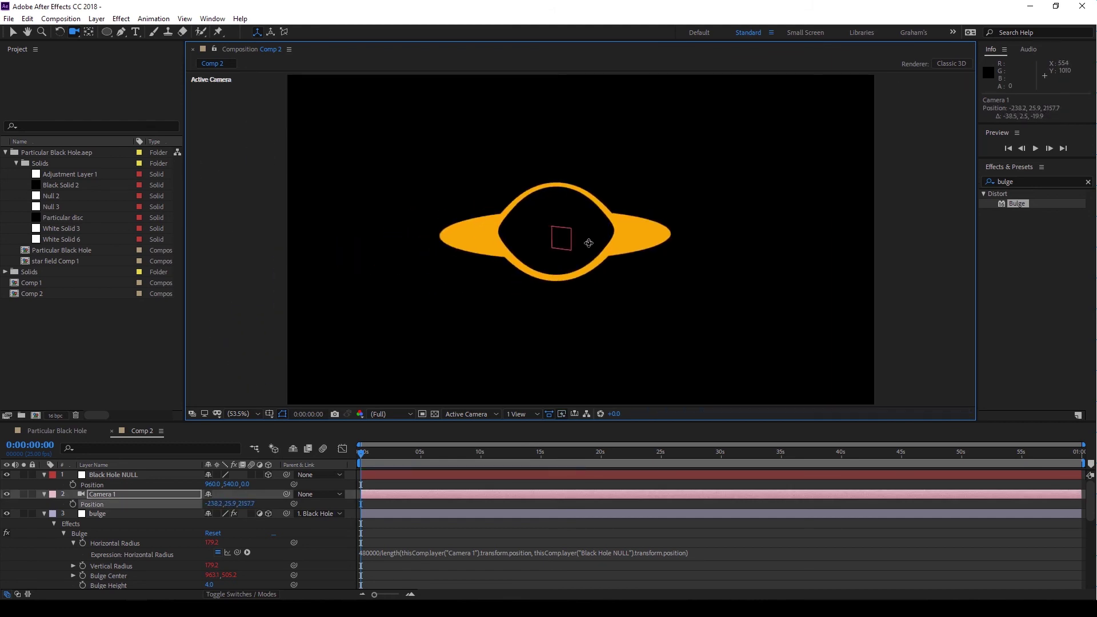
pyautogui.scroll(-5, 98, 550)
# Duplicate the Disc layer and move Disc 2 above the bulge layer.
pyautogui.click(98, 550)
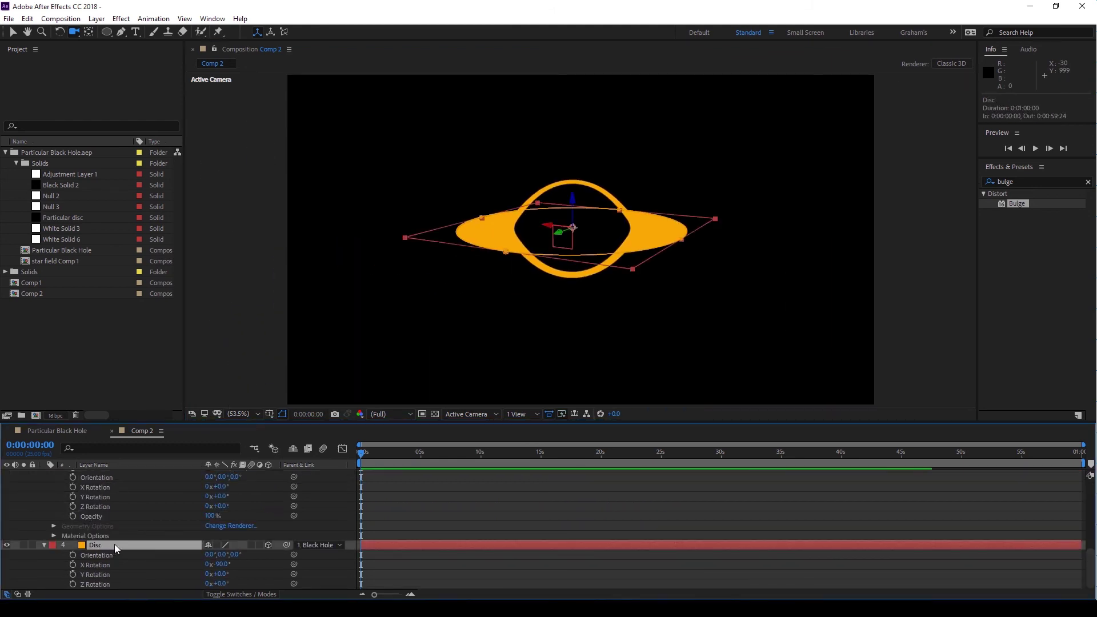
pyautogui.hotkey('ctrl', 'd')
pyautogui.scroll(5, 101, 549)
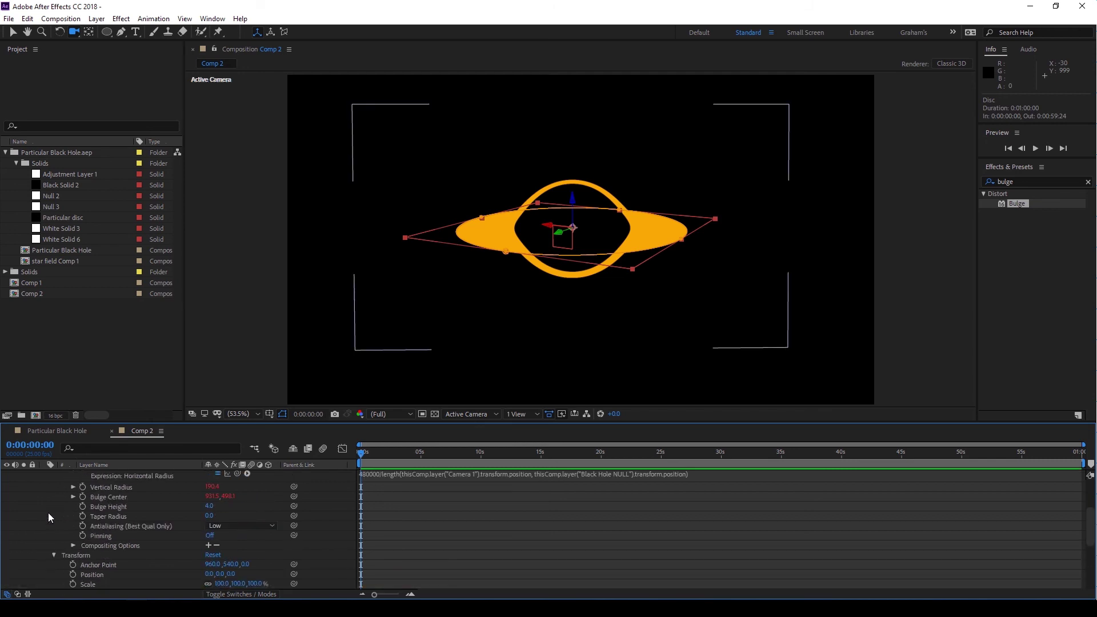
pyautogui.click(44, 513)
pyautogui.click(44, 513)
pyautogui.moveTo(97, 524); pyautogui.dragTo(114, 517)
# Draw a Subtract-mode rectangle mask over Disc 2's lower half.
pyautogui.doubleClick(103, 517)
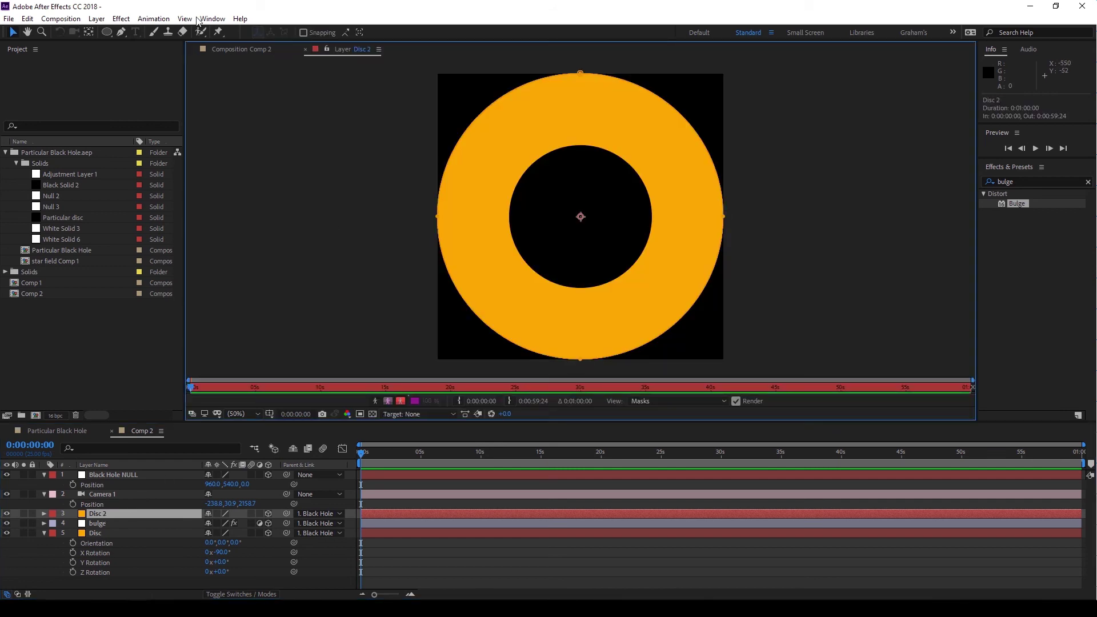
pyautogui.moveTo(106, 32); pyautogui.dragTo(137, 33)
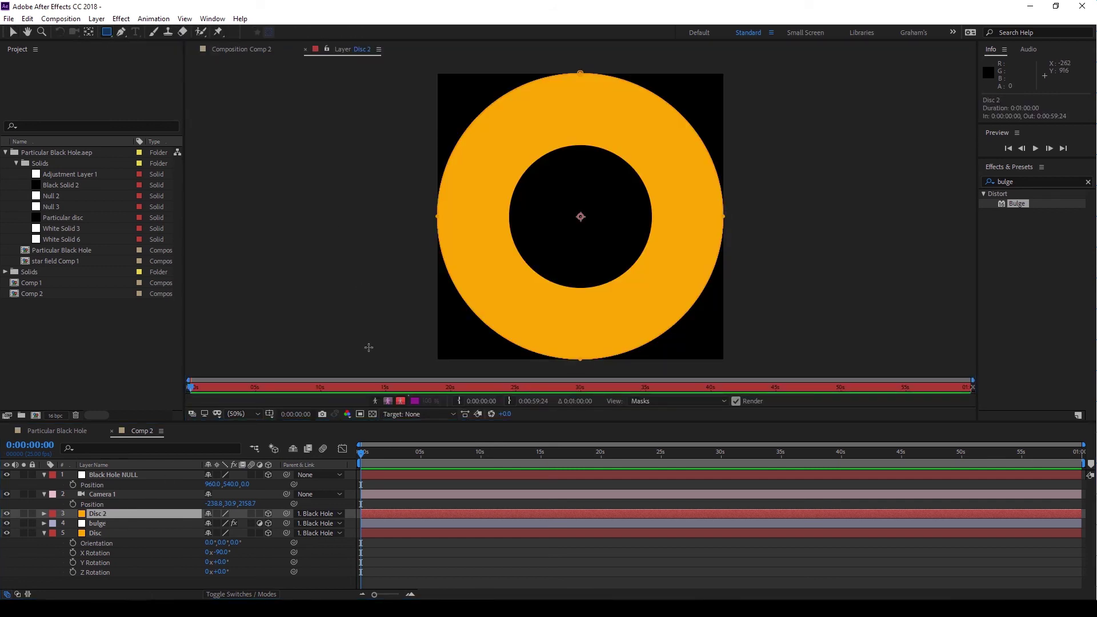
pyautogui.moveTo(407, 368); pyautogui.dragTo(786, 218)
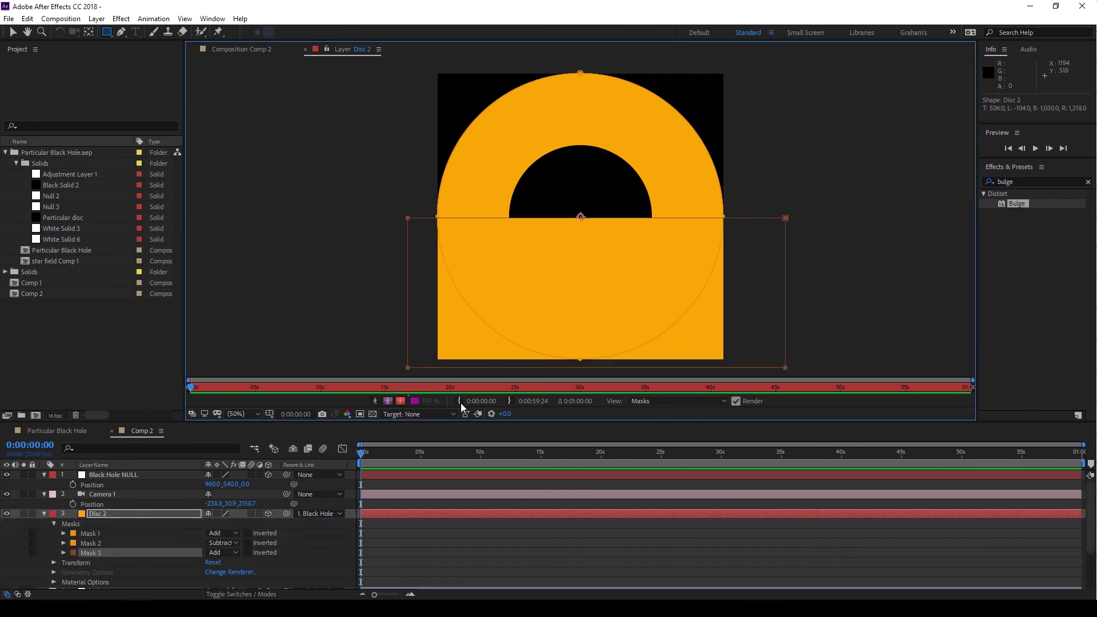
pyautogui.click(228, 553)
pyautogui.click(251, 491)
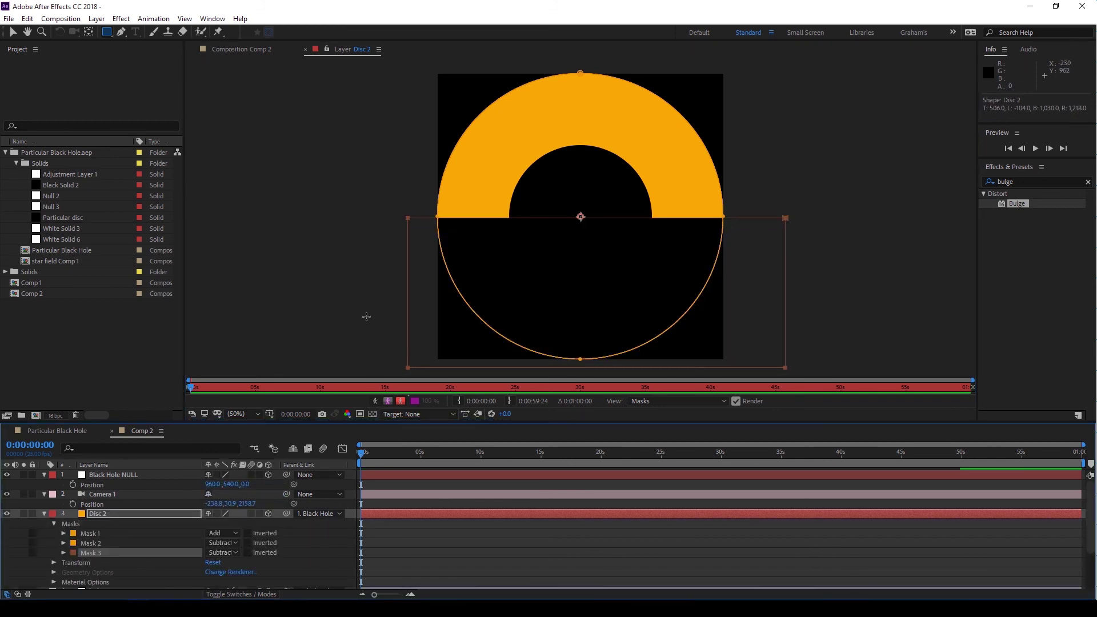
pyautogui.click(307, 50)
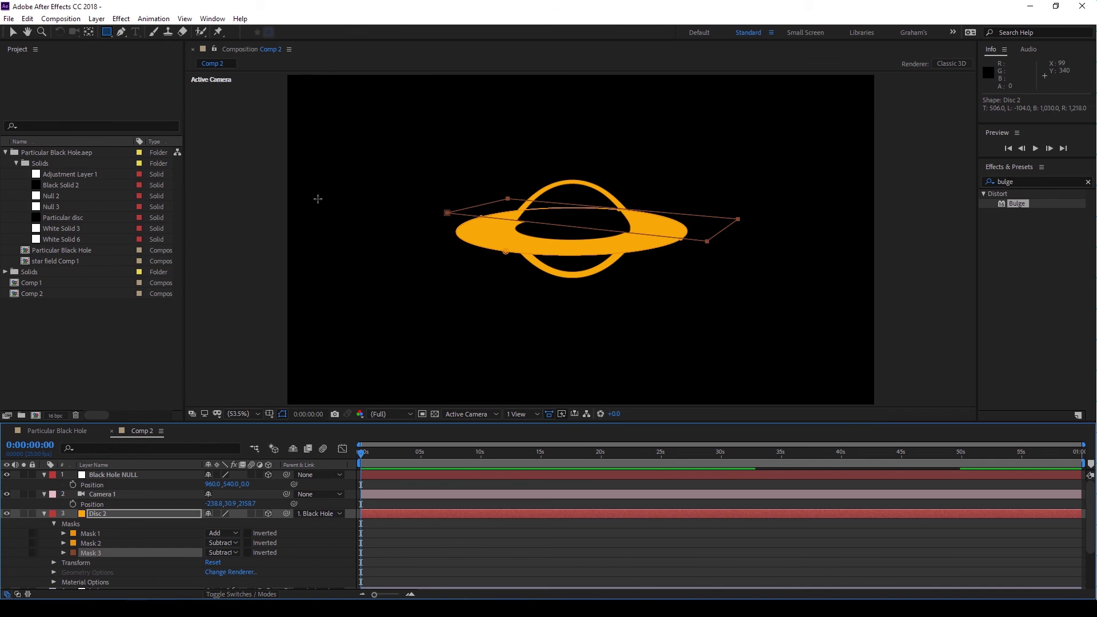
# Give Disc 2's Mask 3 a 69-pixel feather and 36-pixel expansion.
pyautogui.click(64, 552)
pyautogui.moveTo(224, 564)
pyautogui.mouseDown()
pyautogui.moveTo(254, 564)
pyautogui.moveTo(220, 583)
pyautogui.moveTo(230, 583)
pyautogui.mouseUp()
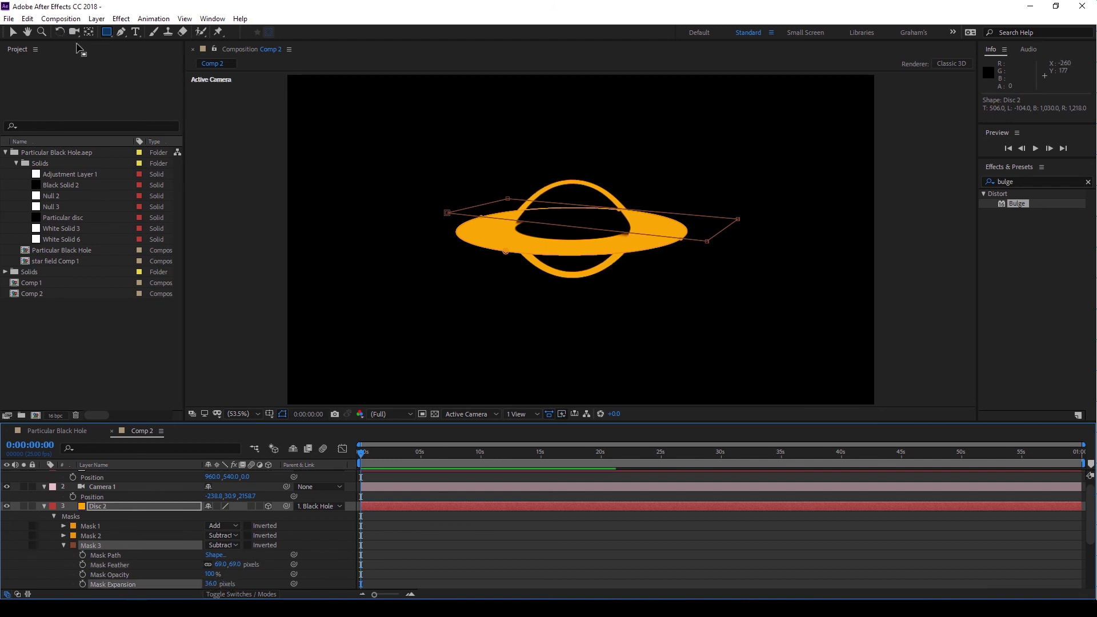
pyautogui.press('c')
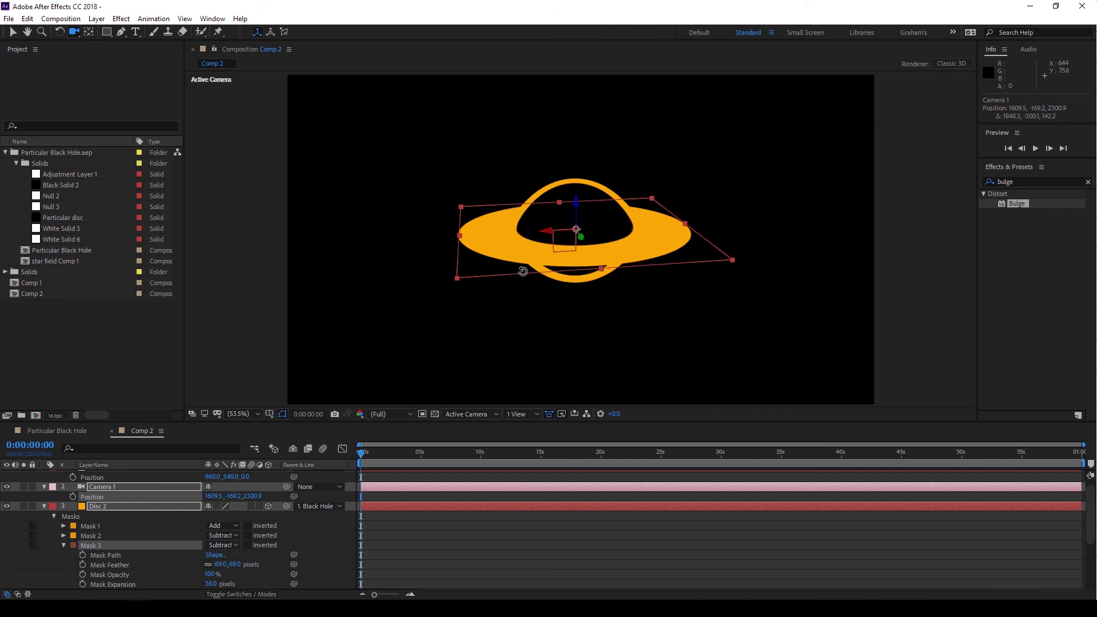